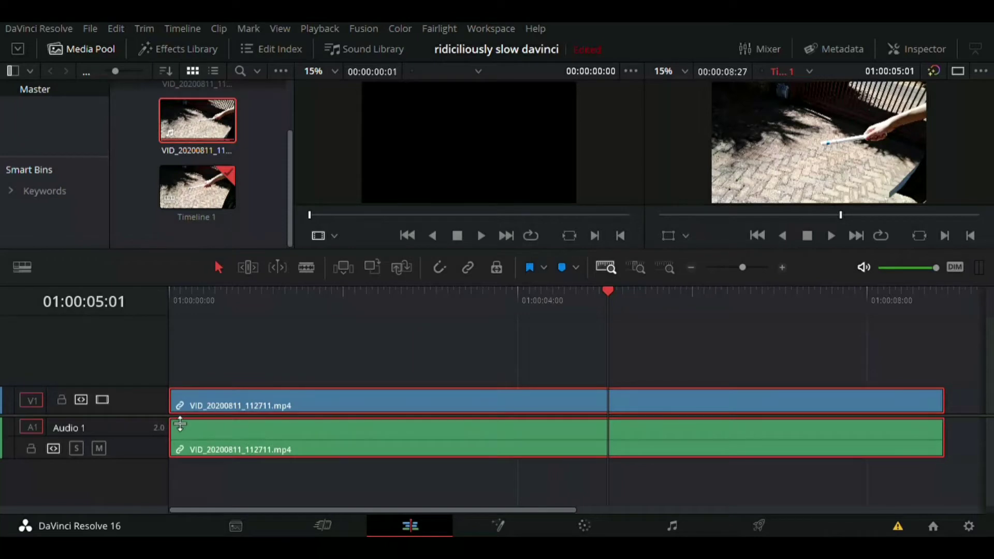
Step: Trim the opening off the stick clip and slide it to the timeline start at 01:00:00:00
left_click_drag(177, 408, 623, 425)
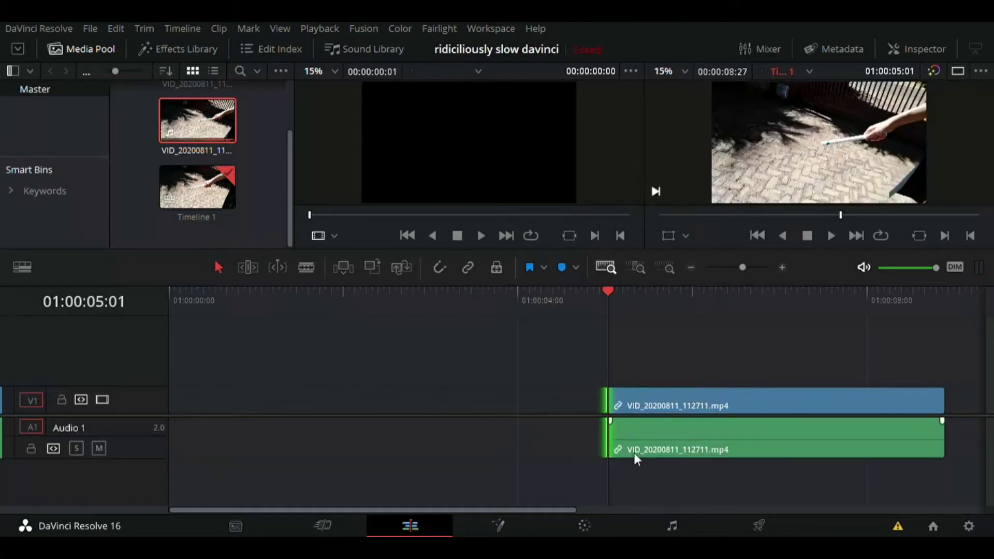
left_click_drag(760, 448, 241, 428)
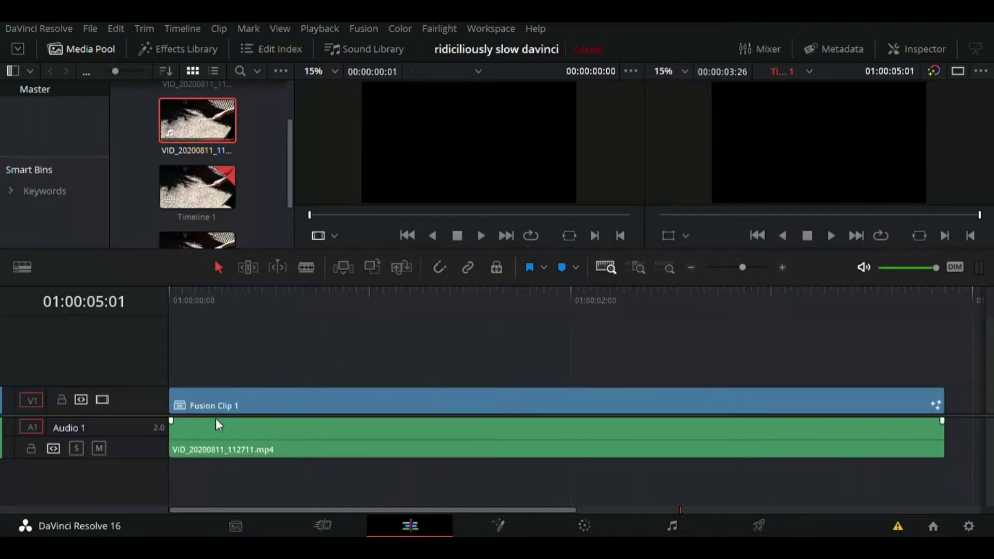
Step: Open Fusion Clip 1 in Fusion with one enlarged viewer, return to frame 0, and summon the tool search
left_click(395, 400)
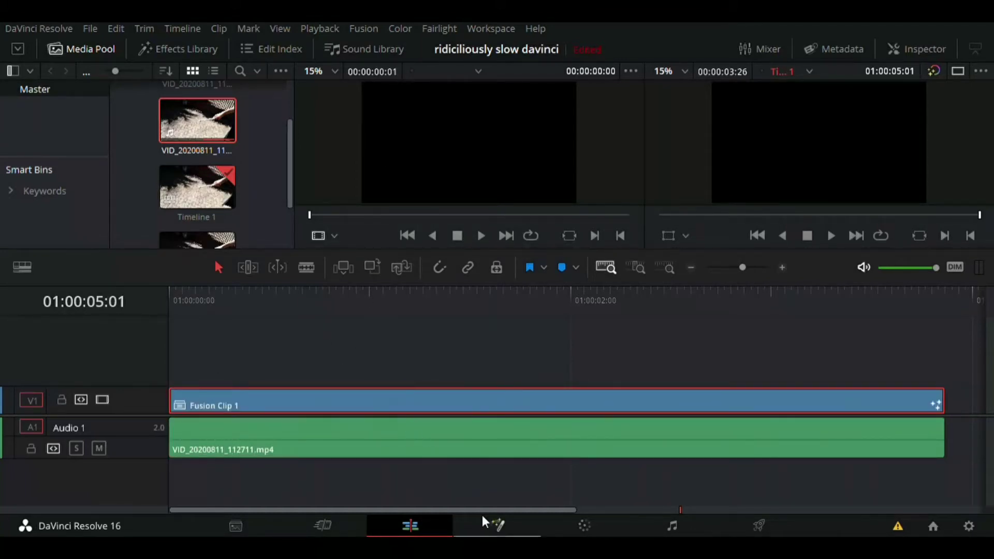
left_click(496, 525)
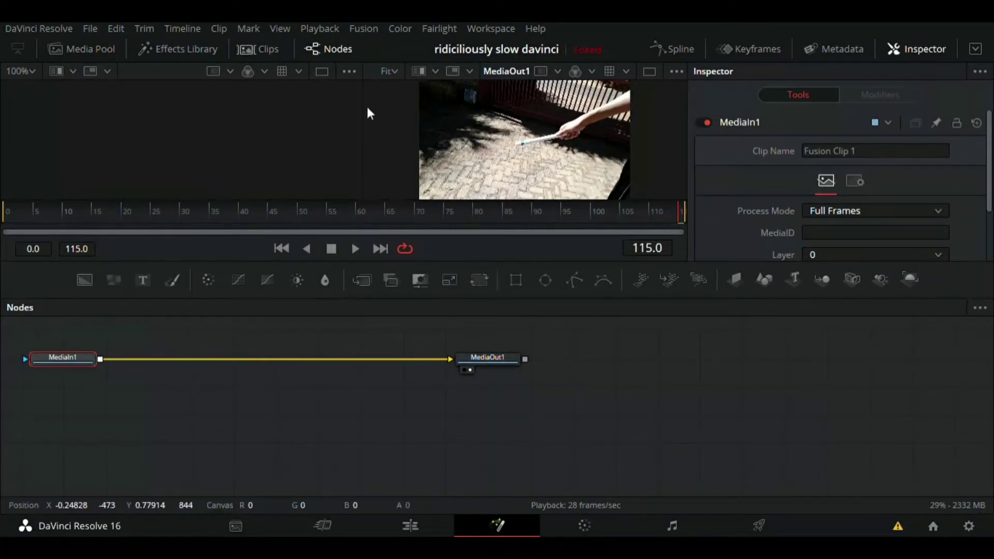
key("ctrl+f")
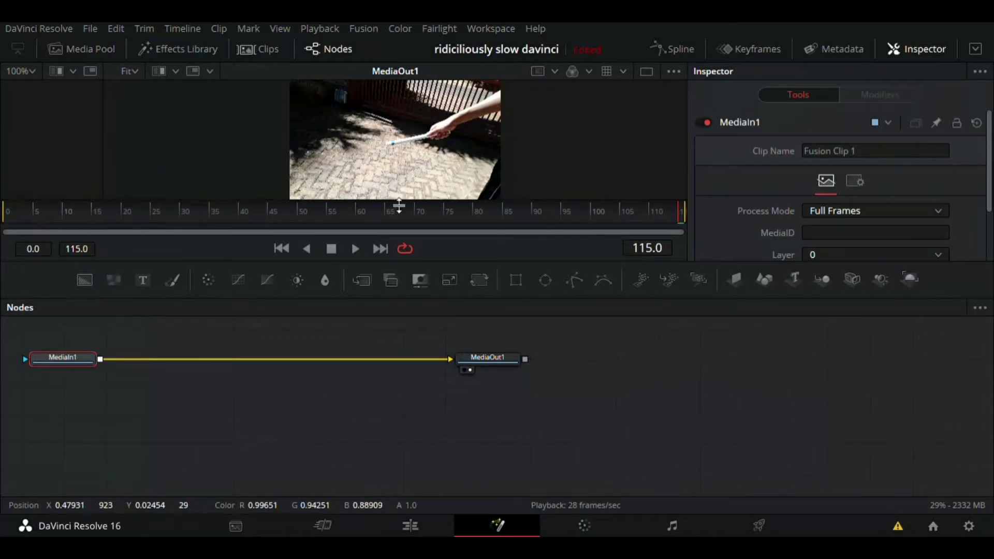
left_click_drag(395, 203, 406, 277)
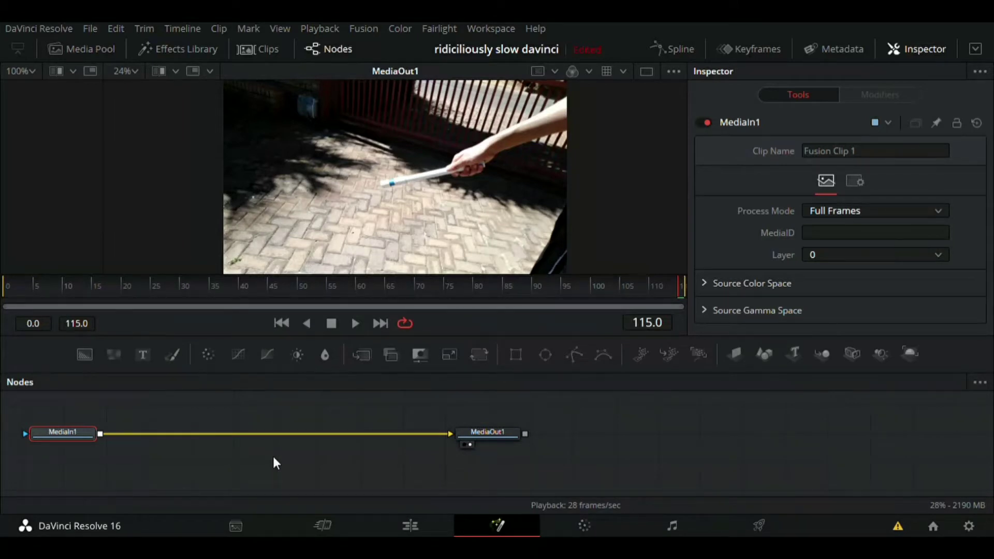
left_click(604, 289)
left_click(8, 288)
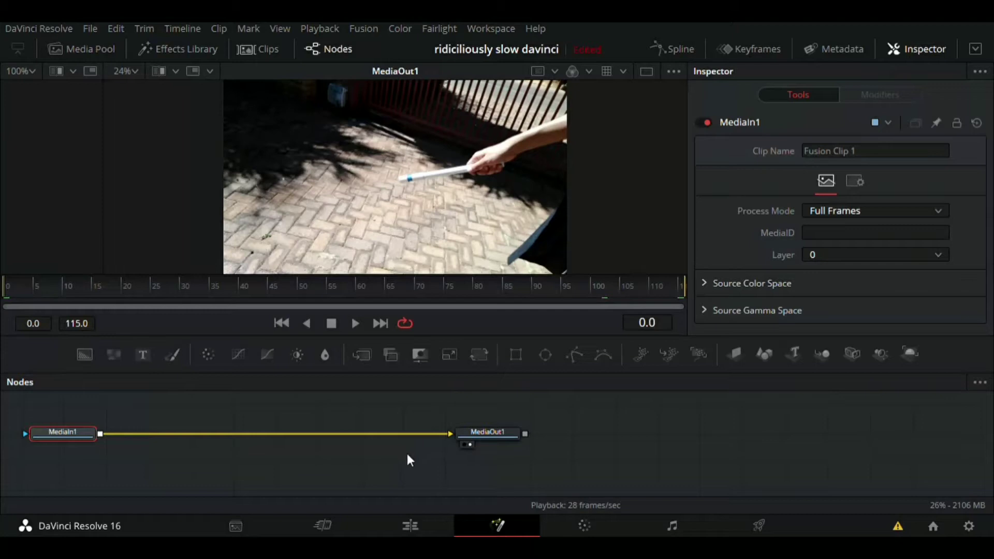
key("shift+space")
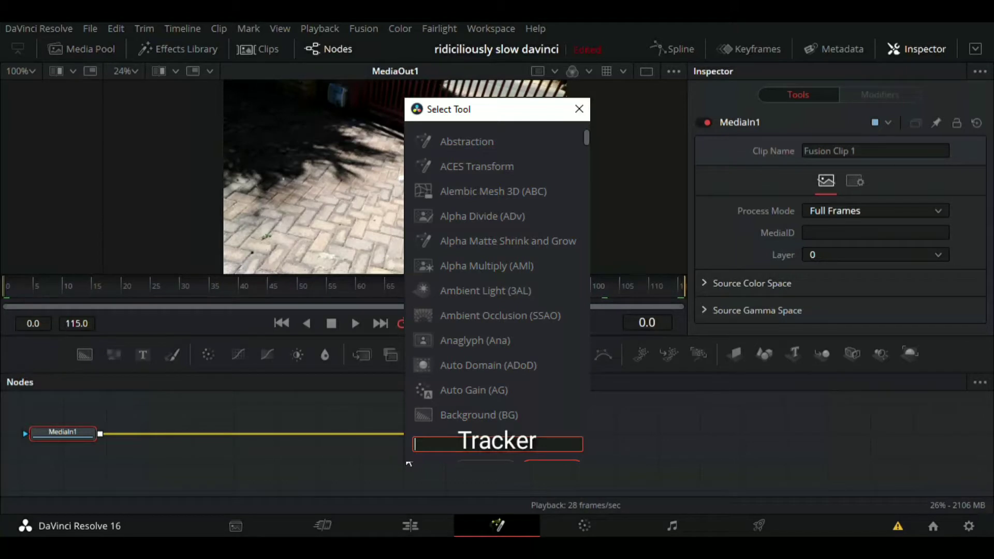
Step: Add a Tracker on the MediaIn1–MediaOut1 link and move its box toward the stick
key("Escape")
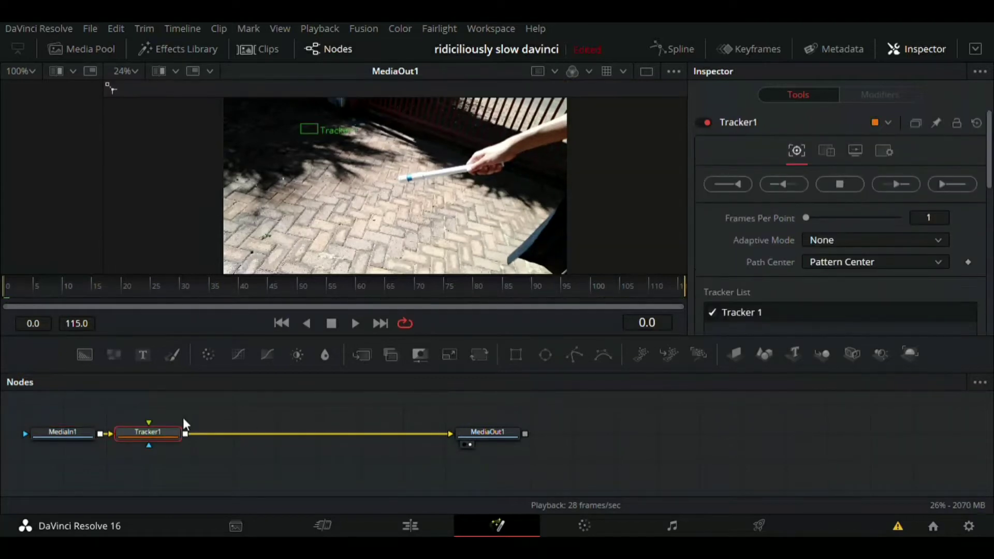
left_click_drag(162, 430, 273, 432)
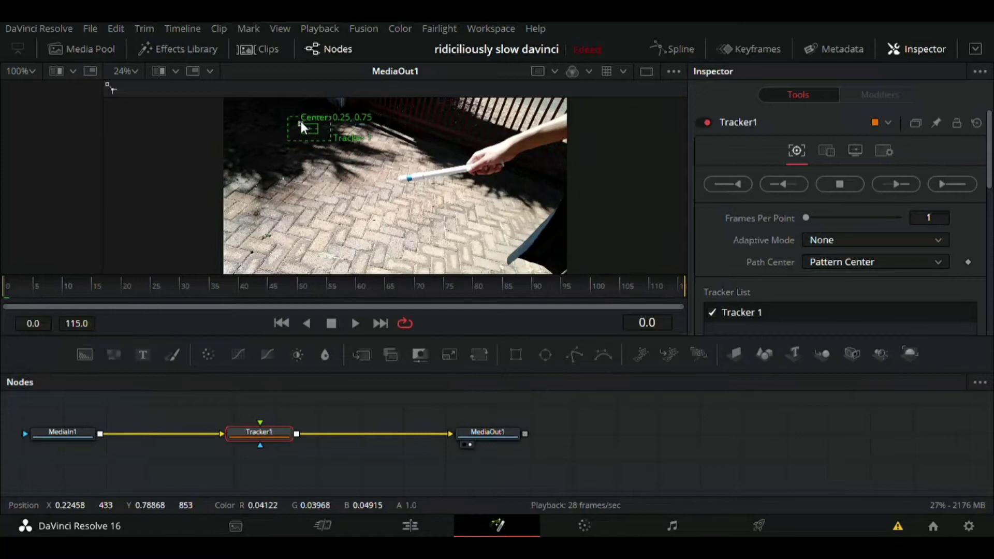
left_click_drag(301, 122, 363, 160)
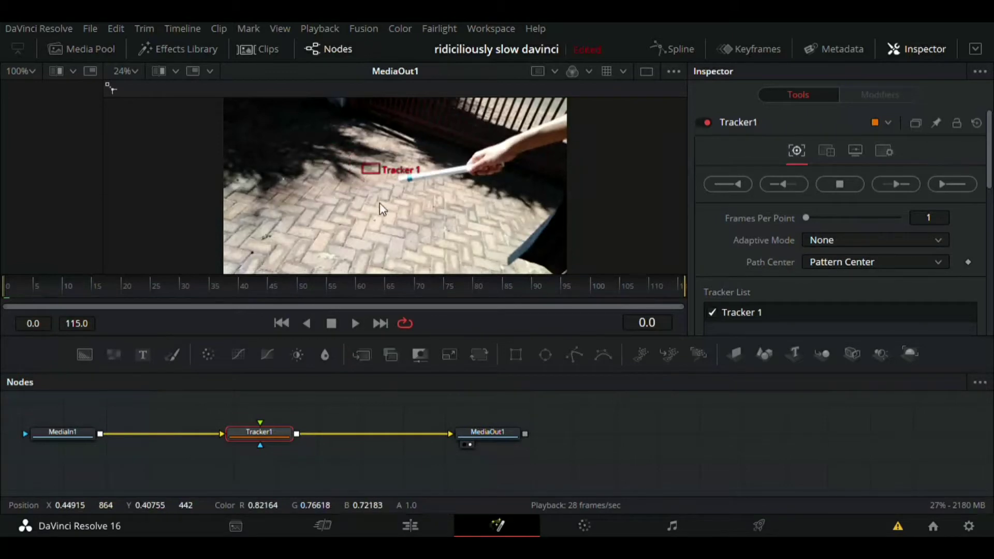
Step: Zoom the viewer onto the stick and set the Tracker 1 pattern box on its blue band
left_click_drag(386, 280, 398, 366)
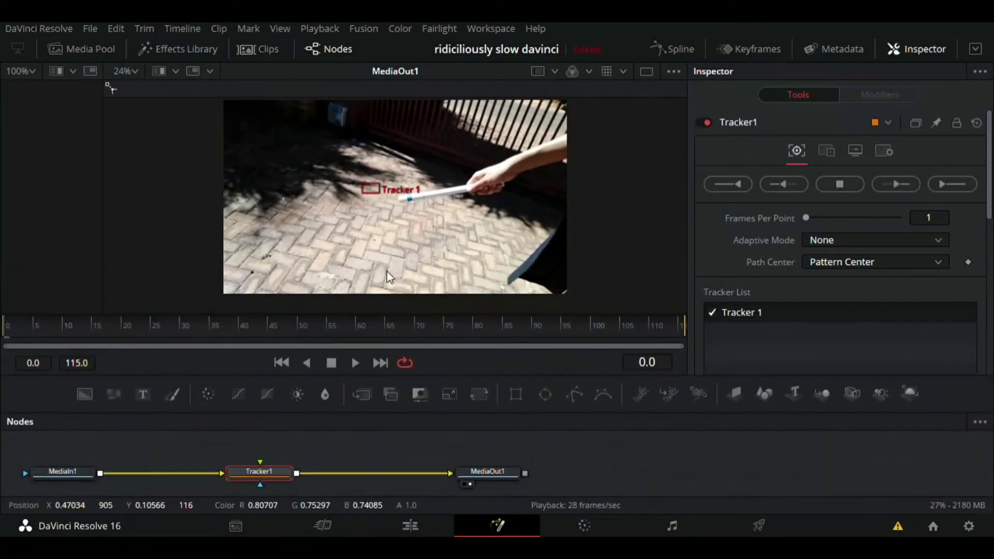
scroll(393, 244, "up", 5)
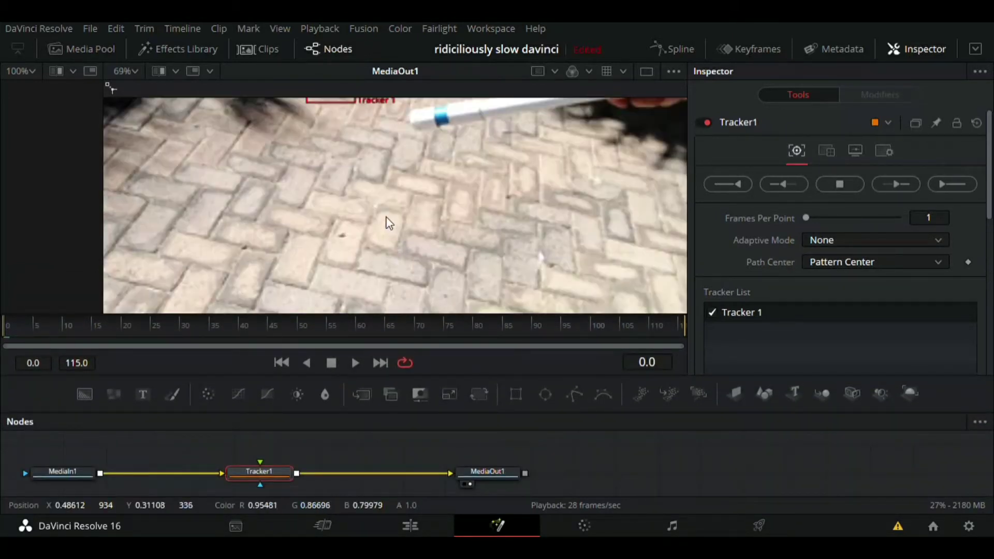
left_click_drag(393, 243, 434, 319)
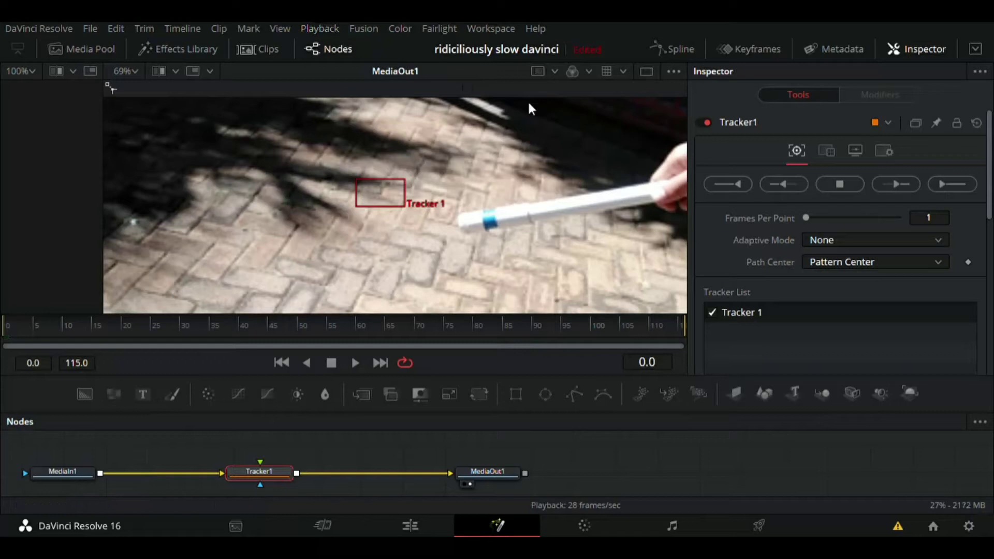
left_click_drag(357, 181, 465, 206)
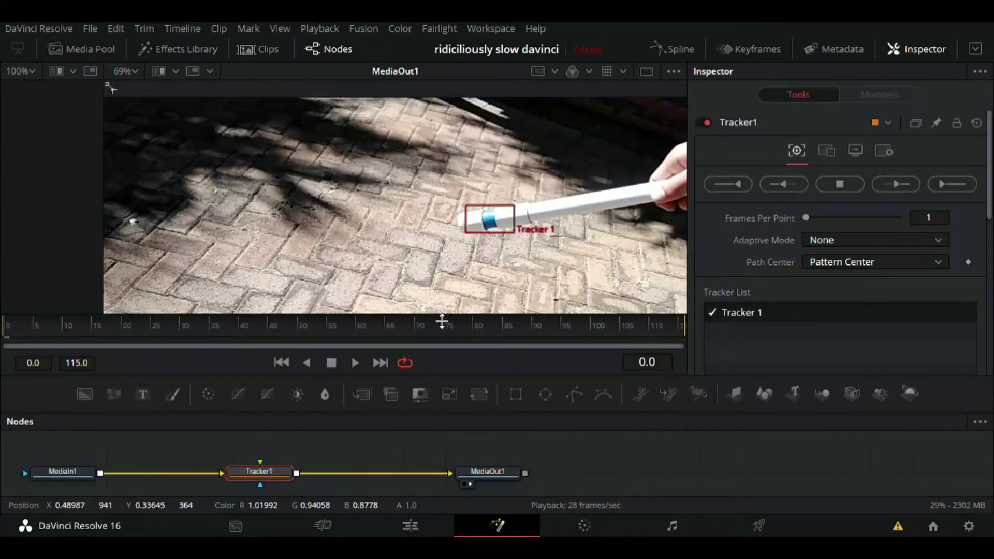
left_click_drag(441, 321, 444, 294)
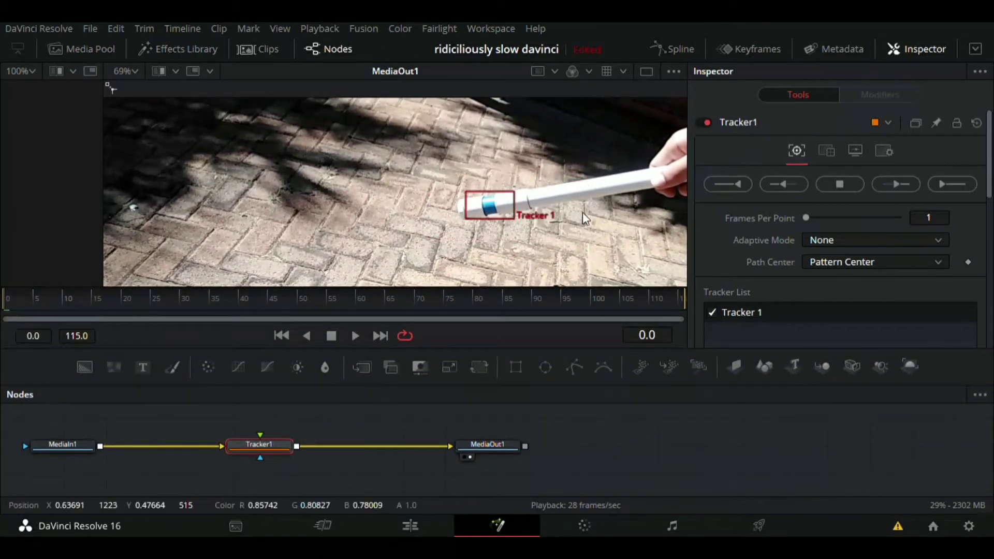
Step: Track the blue band forward across all 116 frames and set Tracker1's Operation to Match Move
left_click(906, 182)
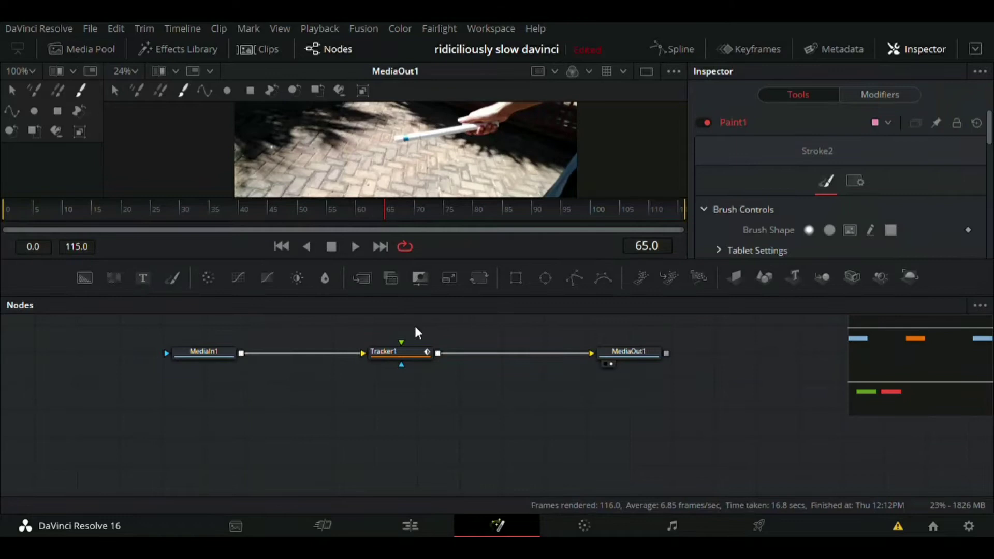
left_click(403, 351)
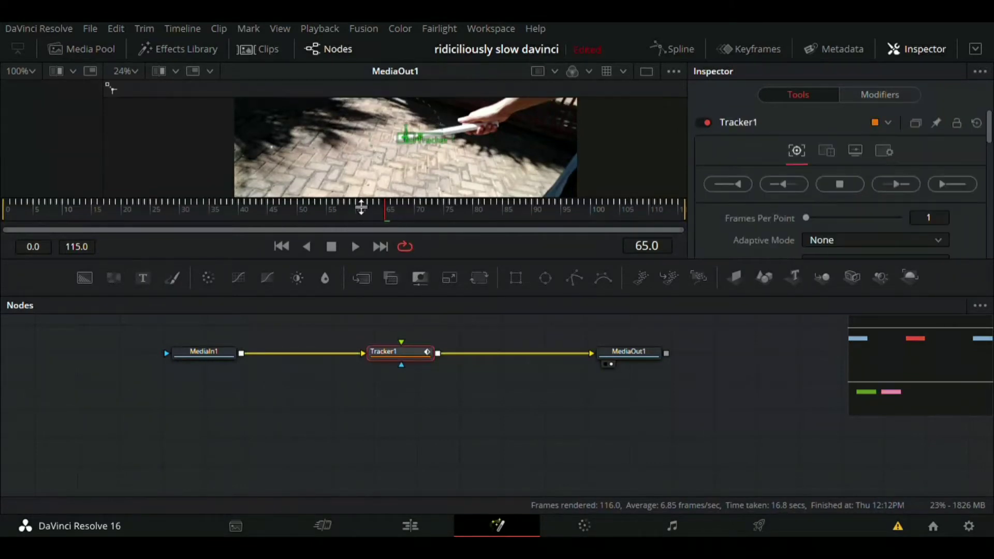
left_click_drag(476, 208, 504, 362)
left_click(828, 150)
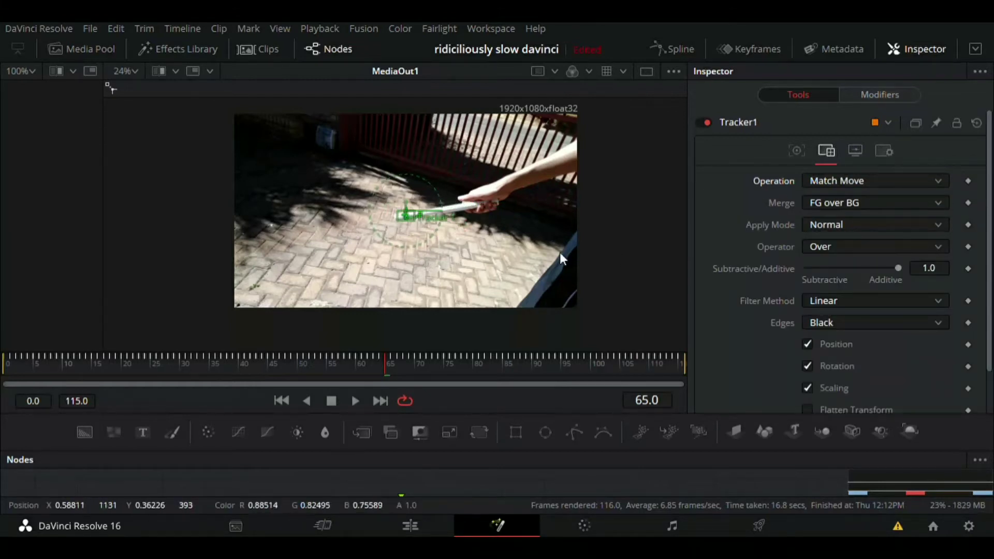
left_click_drag(467, 361, 492, 257)
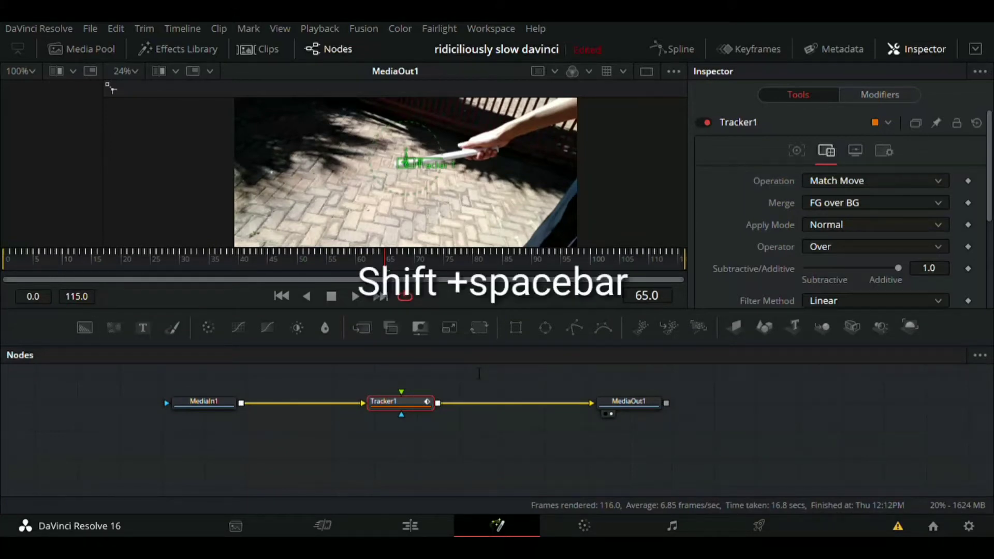
Step: Add a Background node, delete the auto-created Merge1, and wire Background1 into Tracker1's foreground input
key("shift+space")
type("Background")
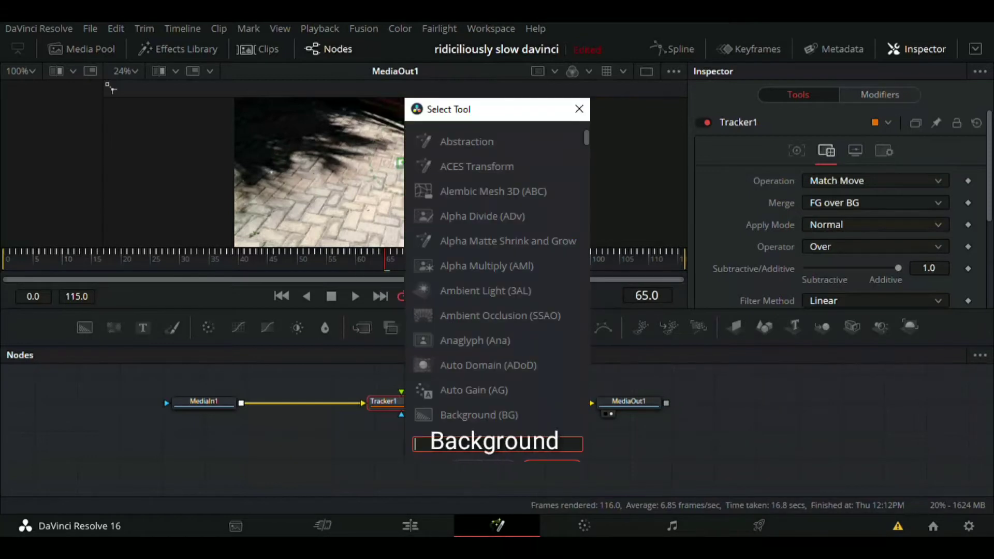
key("Return")
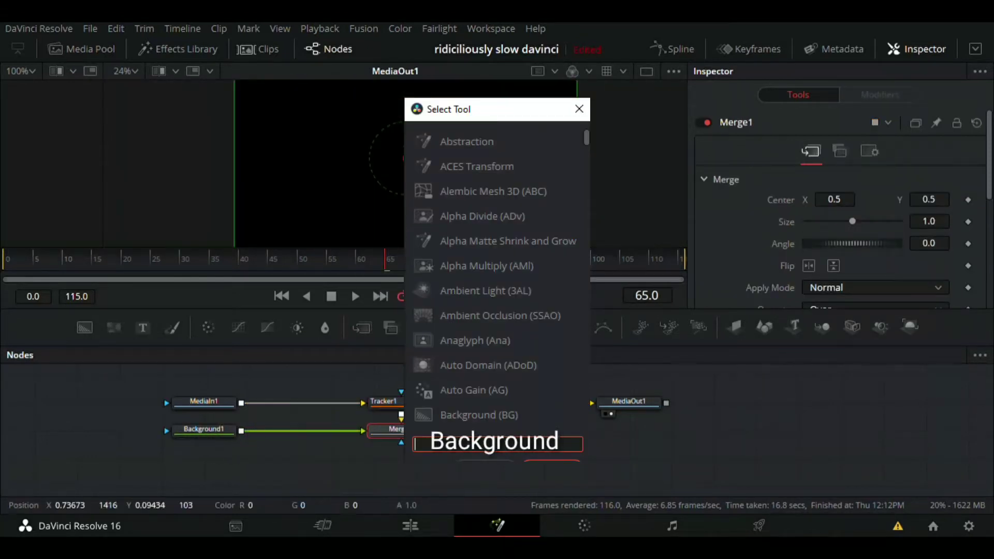
left_click_drag(394, 251, 409, 285)
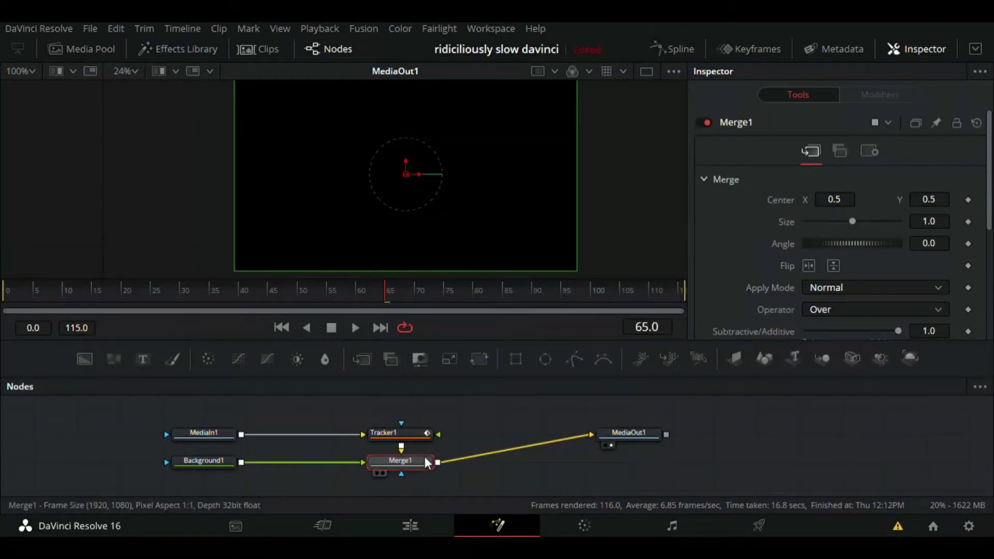
key("Delete")
left_click_drag(241, 463, 402, 444)
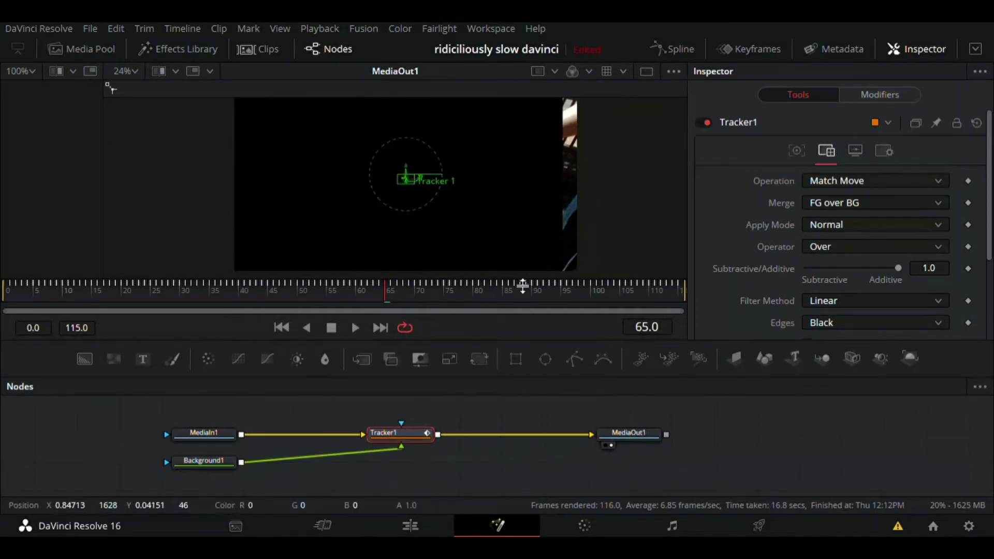
Step: Scrub through the frames to frame 66 to check the composite
left_click_drag(473, 301, 478, 404)
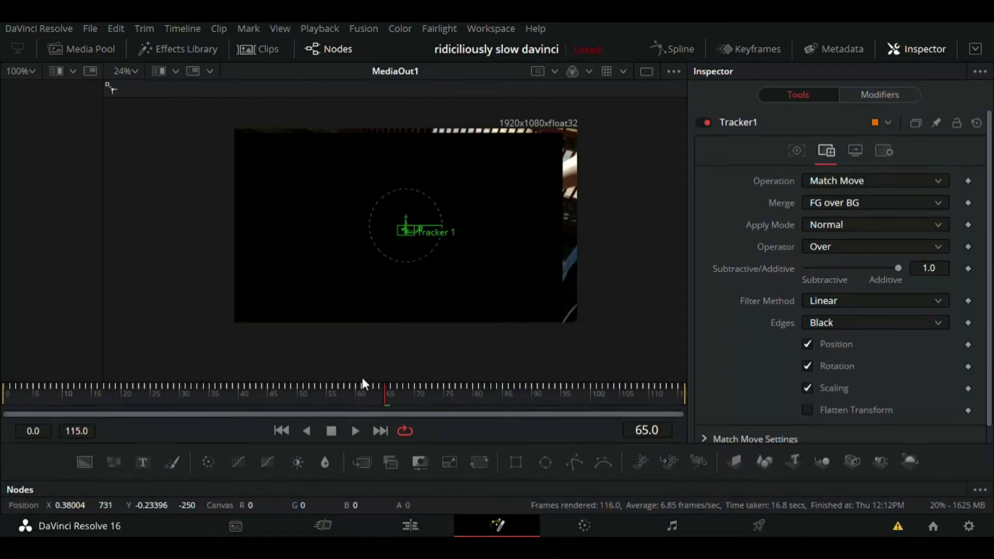
left_click_drag(361, 384, 477, 402)
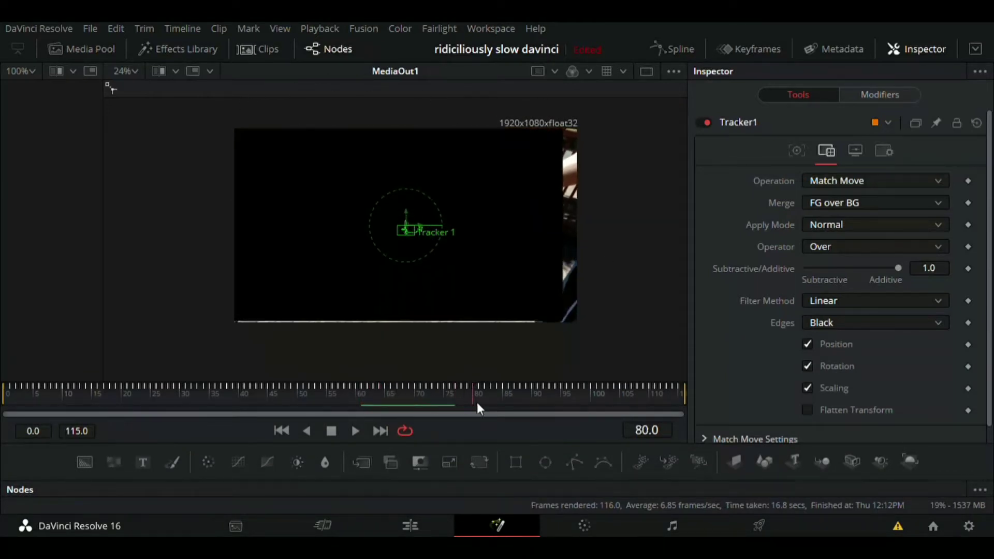
left_click(395, 392)
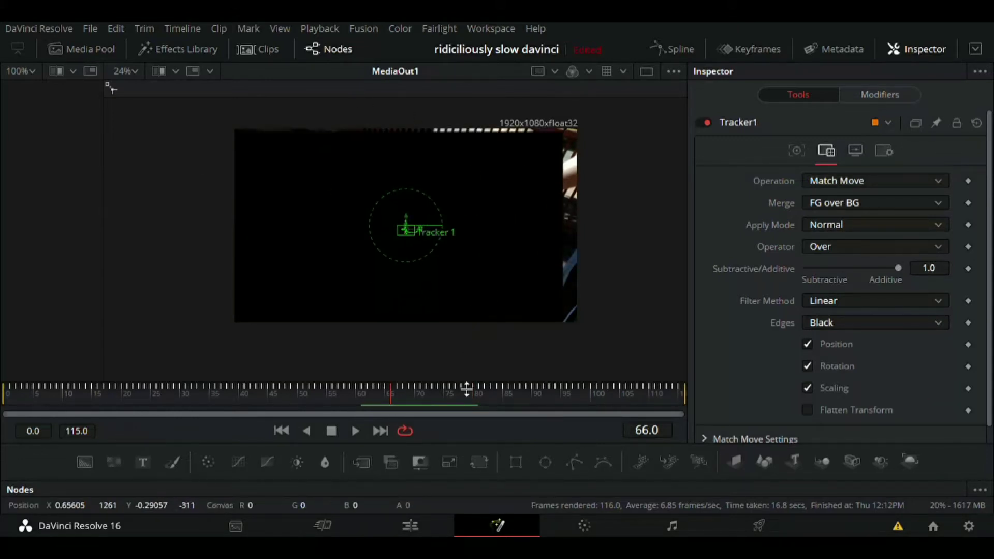
left_click_drag(467, 383, 466, 231)
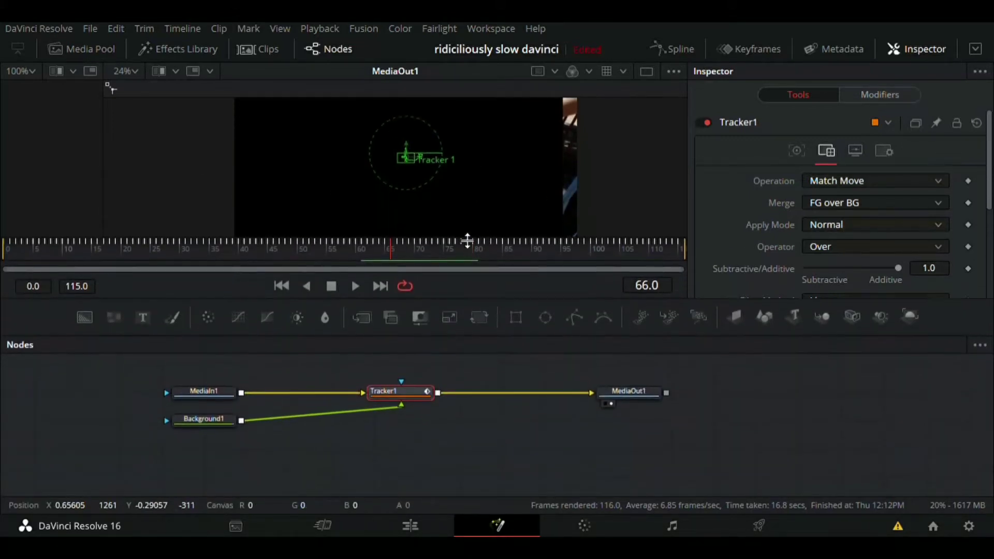
Step: Set Background1's colour to fully transparent black with Red, Green, Blue and Alpha at 0
left_click(208, 415)
left_click(831, 266)
scroll(861, 219, "down", 5)
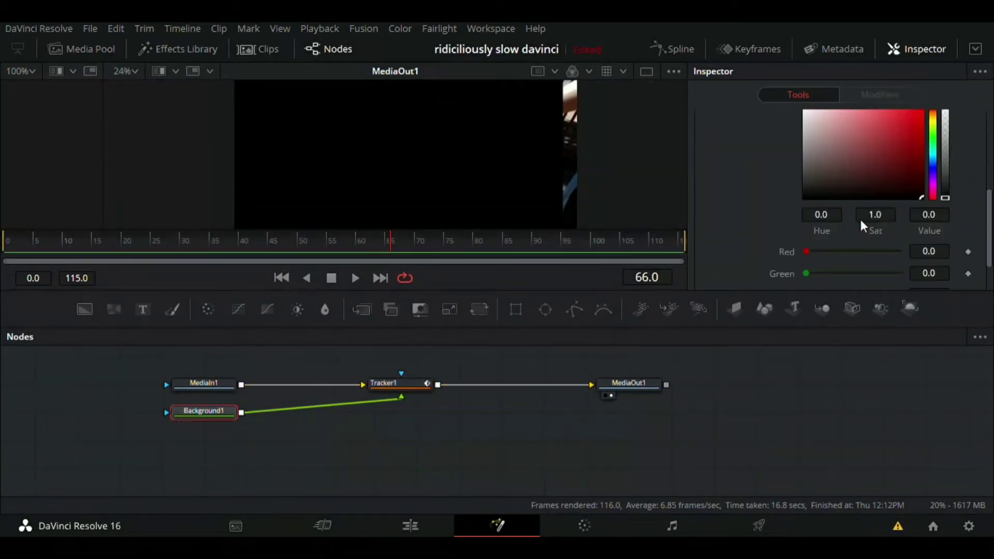
left_click_drag(898, 269, 781, 277)
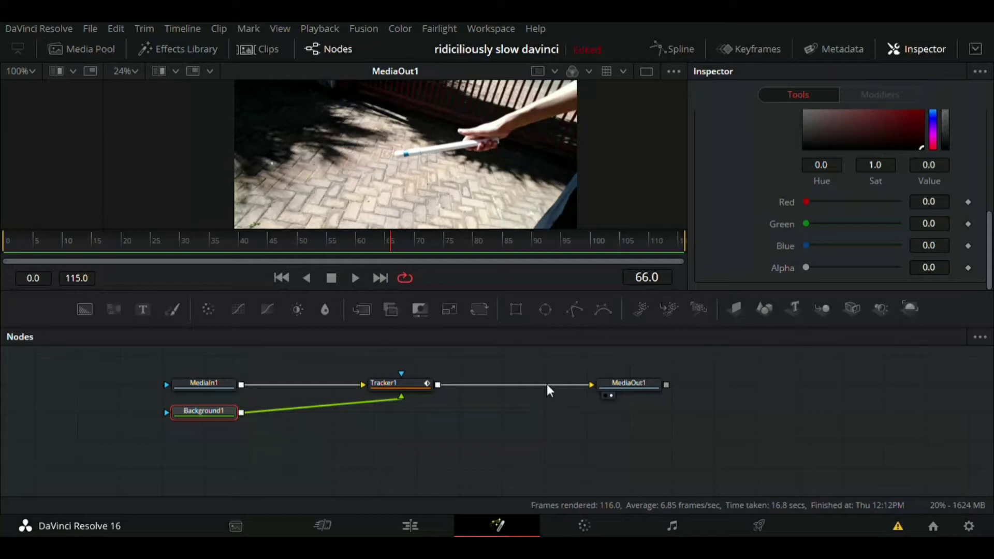
Step: Add a Paint node through the quick tool search
key("shift+space")
type("paint")
key("Return")
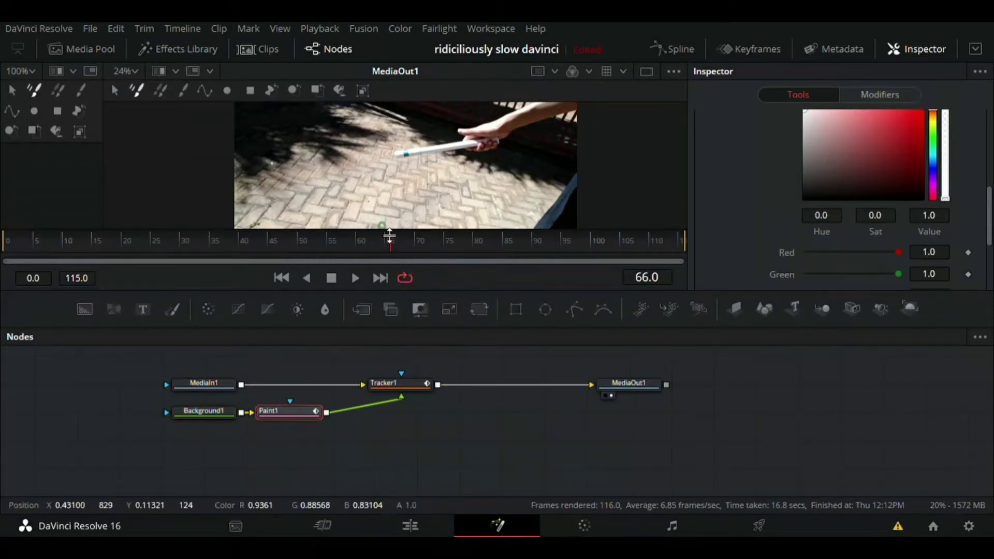
Step: Hide the node graph and set the Paint brush Size to 0.0268 under Brush Controls
key("F4")
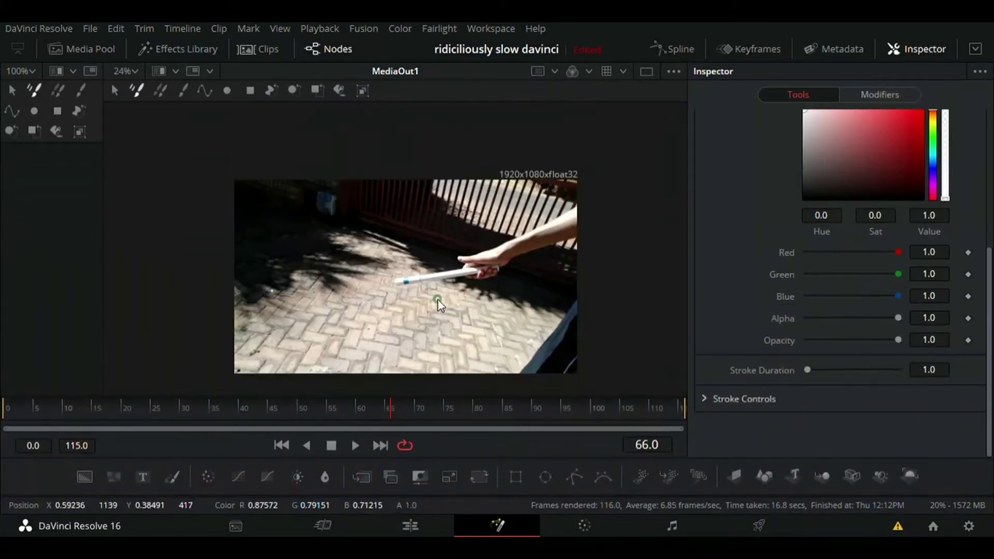
scroll(802, 207, "up", 5)
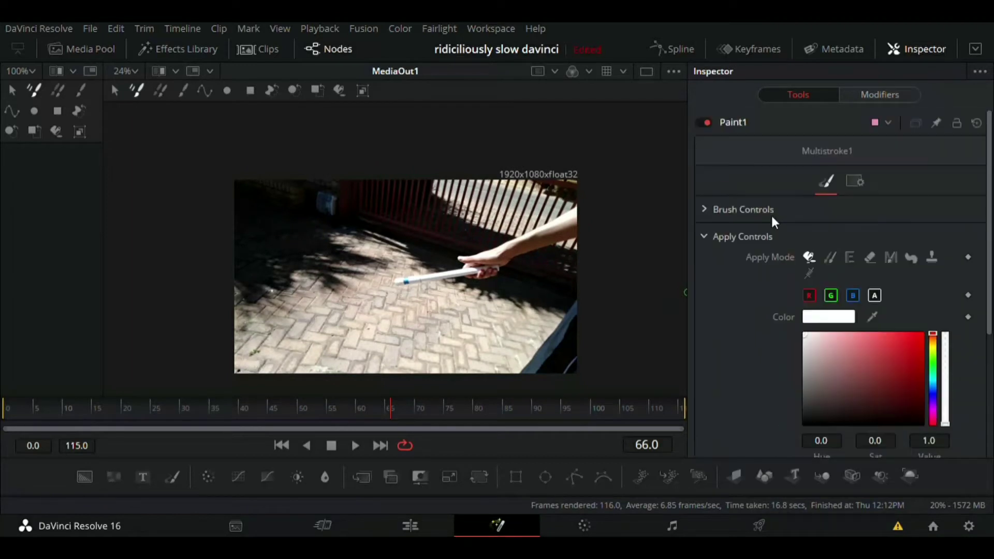
left_click(705, 211)
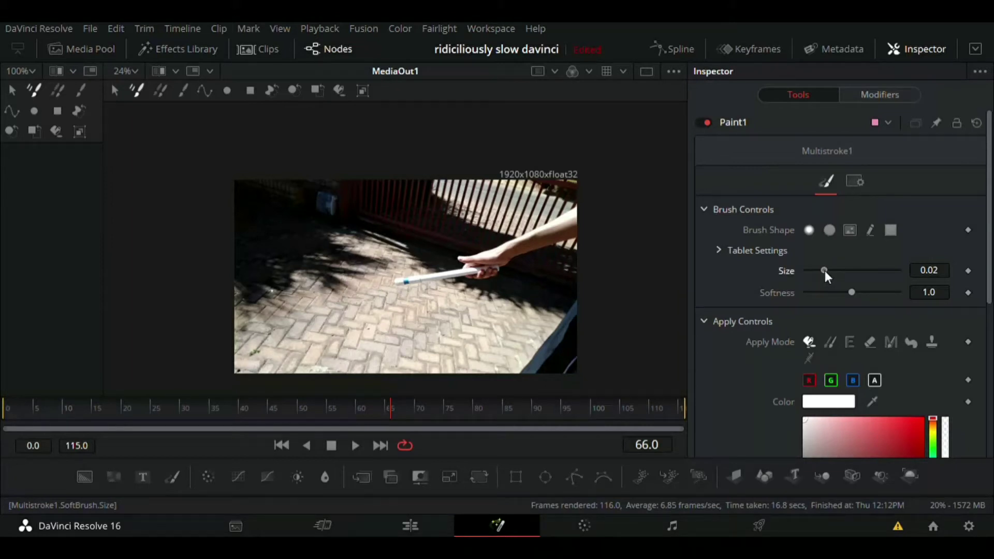
mouse_move(825, 271)
left_mouse_down()
mouse_move(797, 268)
mouse_move(838, 270)
left_mouse_up()
left_click_drag(838, 270, 830, 270)
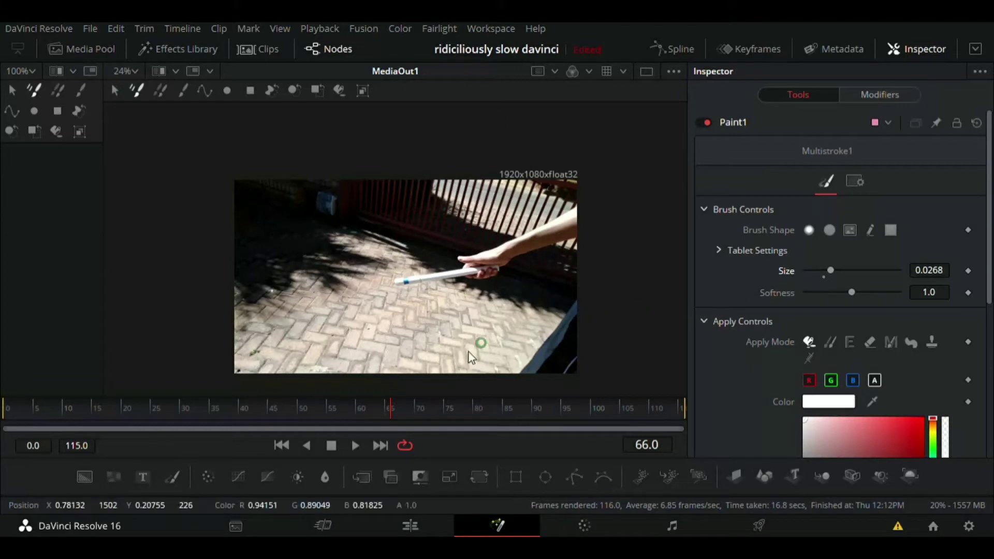
left_click_drag(452, 414, 452, 408)
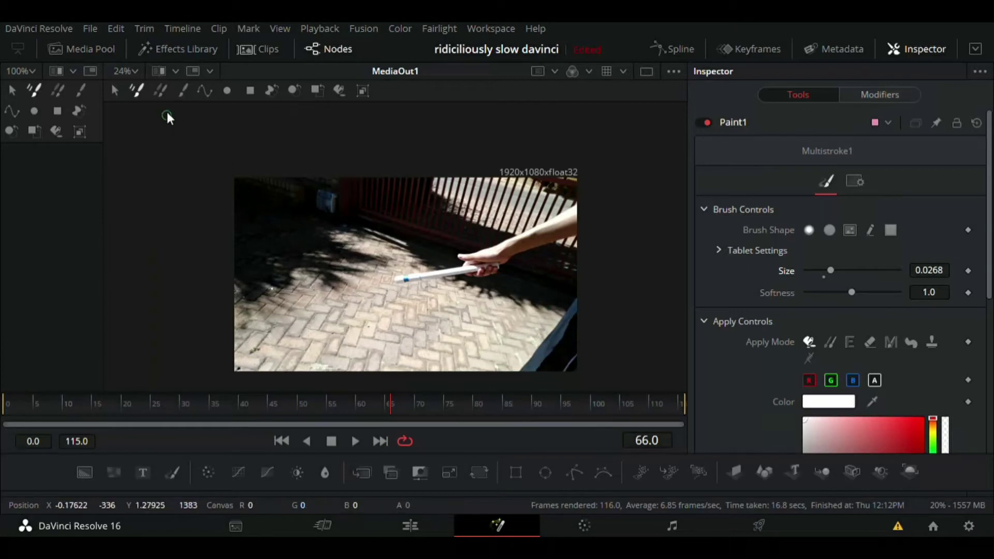
left_click(183, 91)
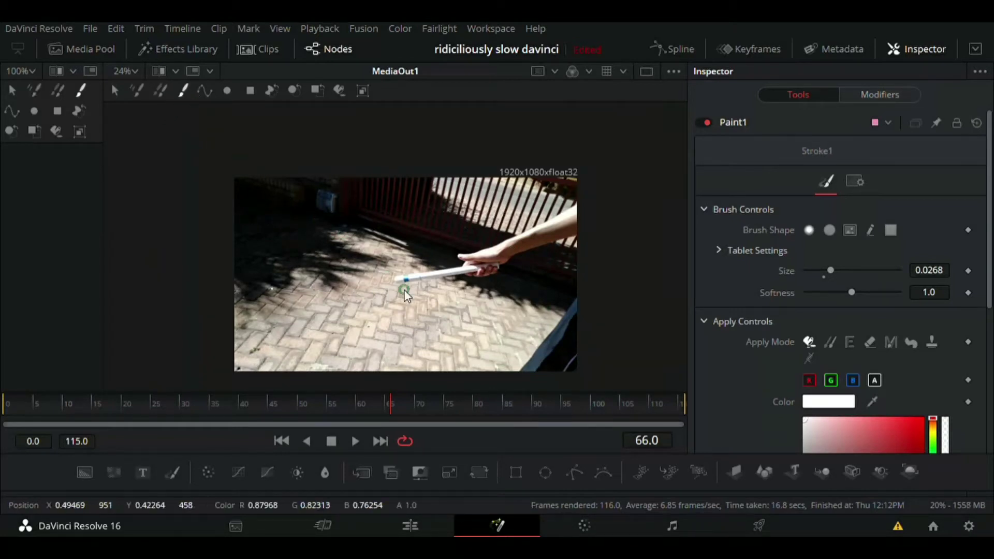
left_click_drag(392, 281, 222, 313)
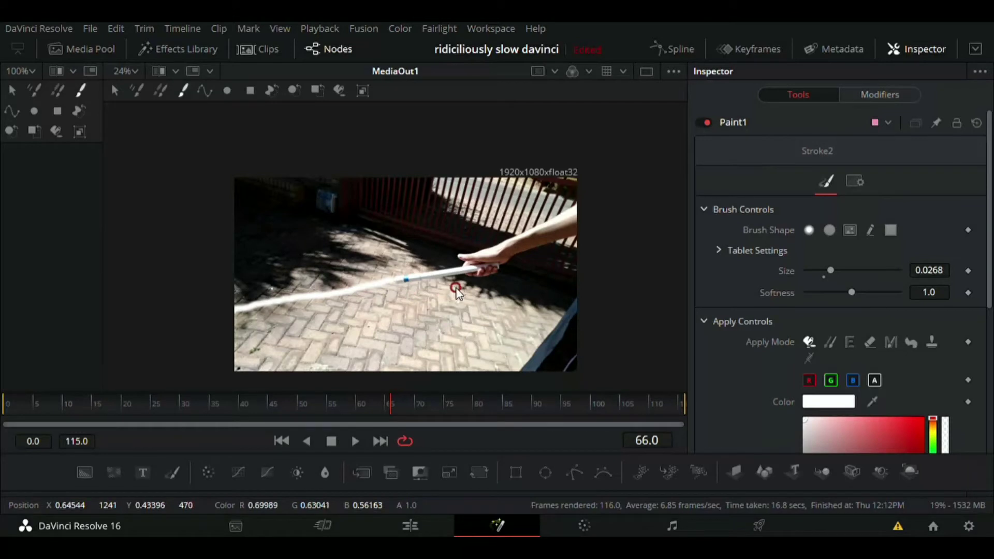
key("ctrl+z")
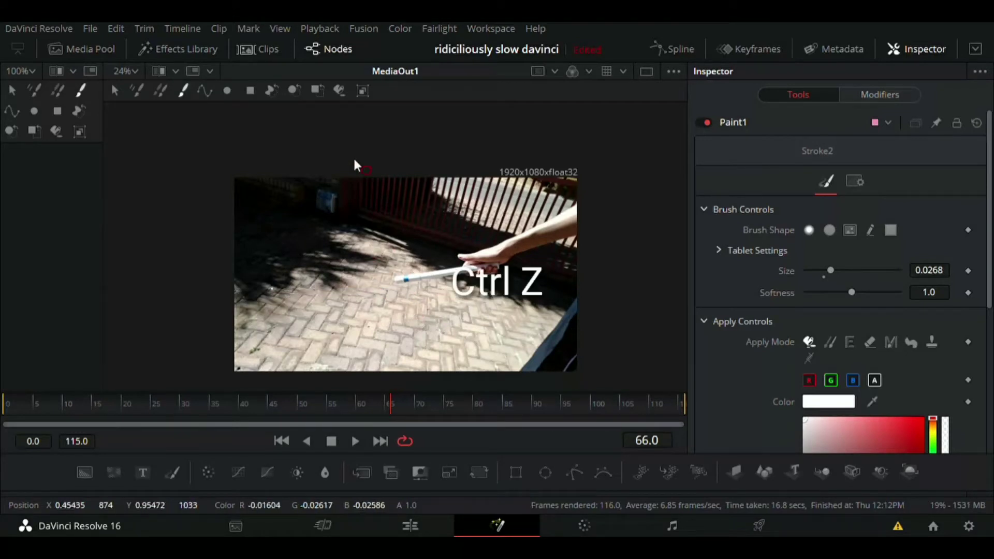
Step: Draw a straight polyline blade from the stick tip to the frame's left edge
left_click(208, 93)
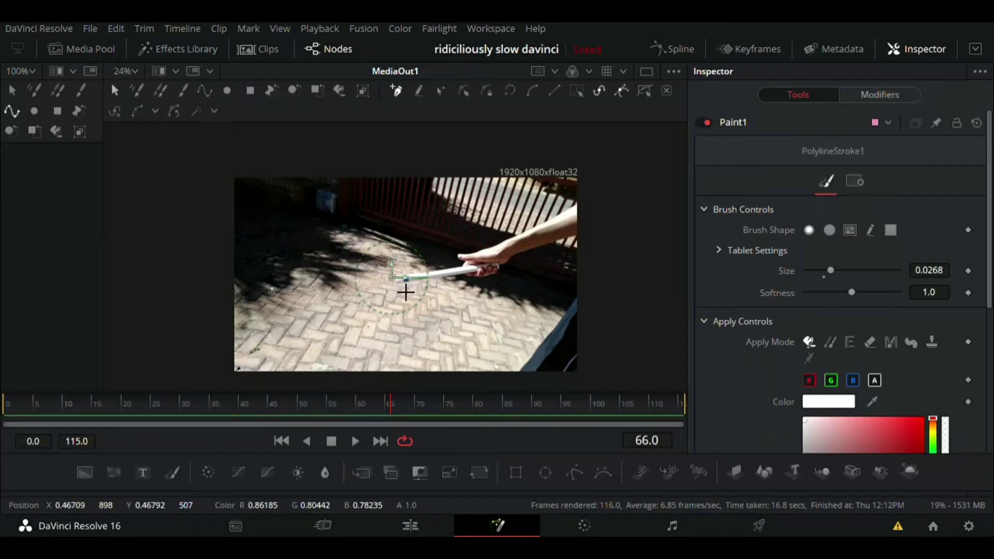
scroll(426, 322, "up", 3)
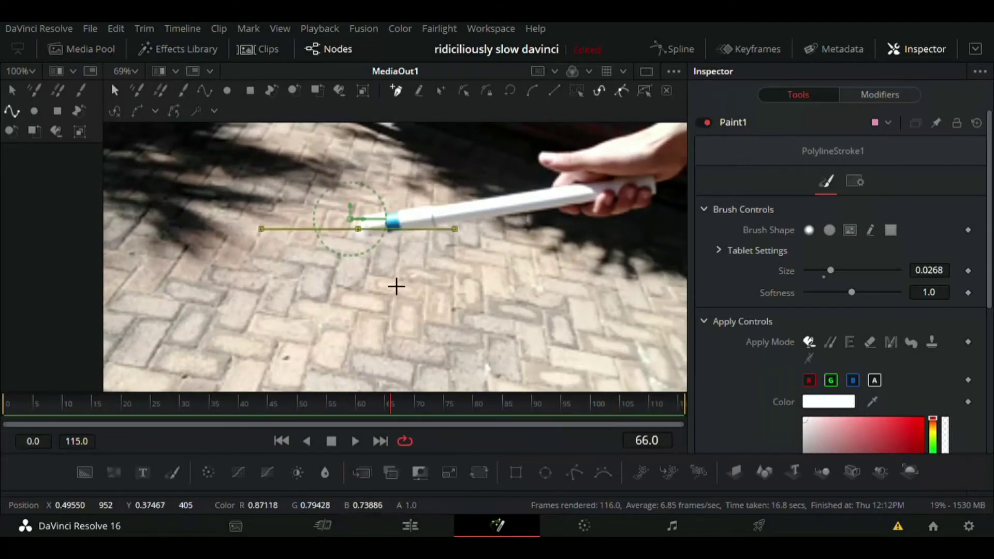
scroll(389, 283, "down", 2)
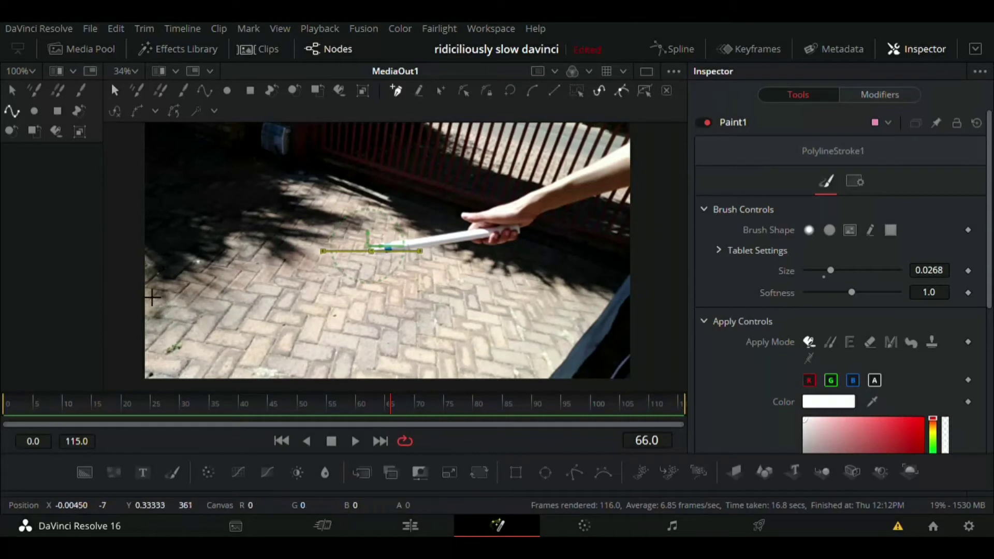
left_click(134, 283)
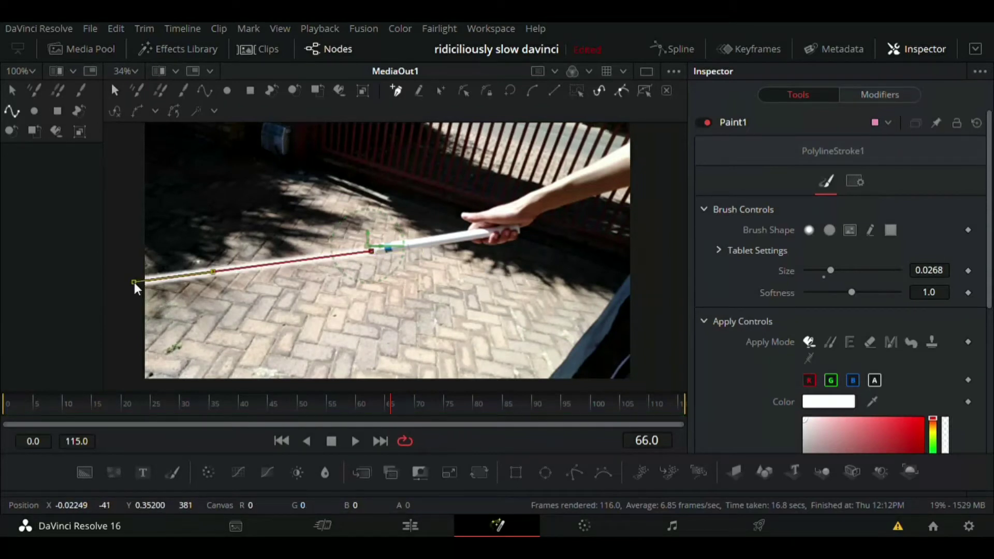
left_click_drag(134, 283, 128, 274)
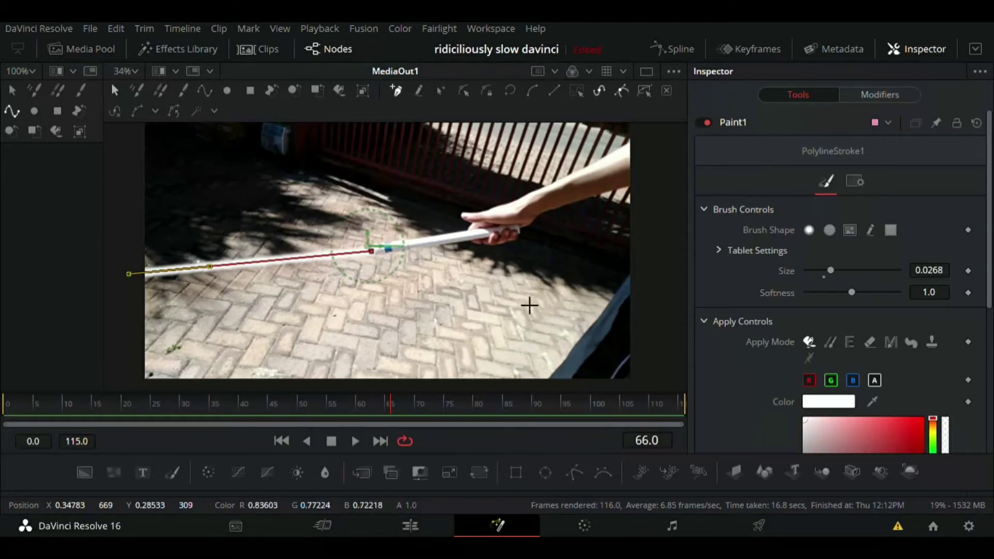
Step: Thicken the blade stroke to size 0.0441 and keep its colour white
mouse_move(832, 271)
left_mouse_down()
mouse_move(865, 271)
mouse_move(847, 272)
left_mouse_up()
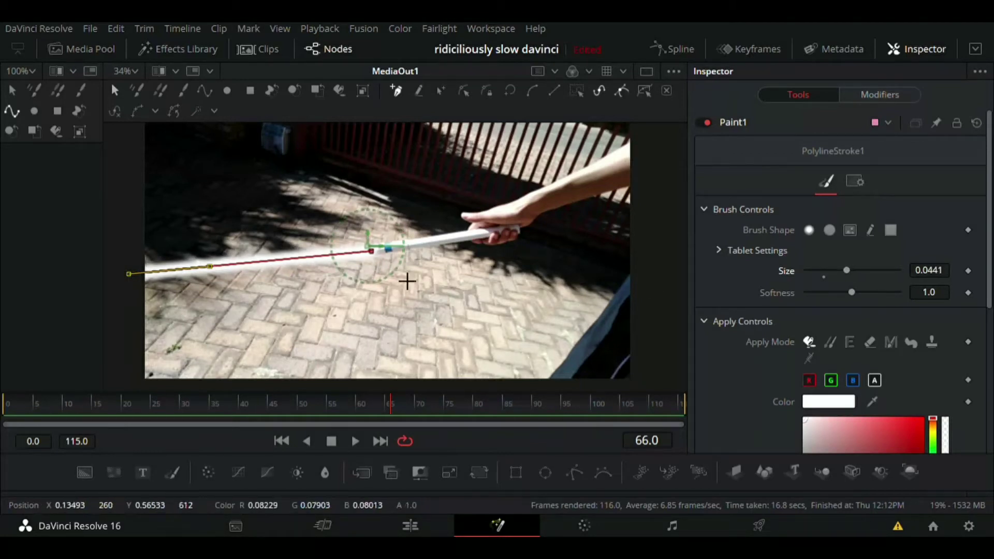
left_click(903, 431)
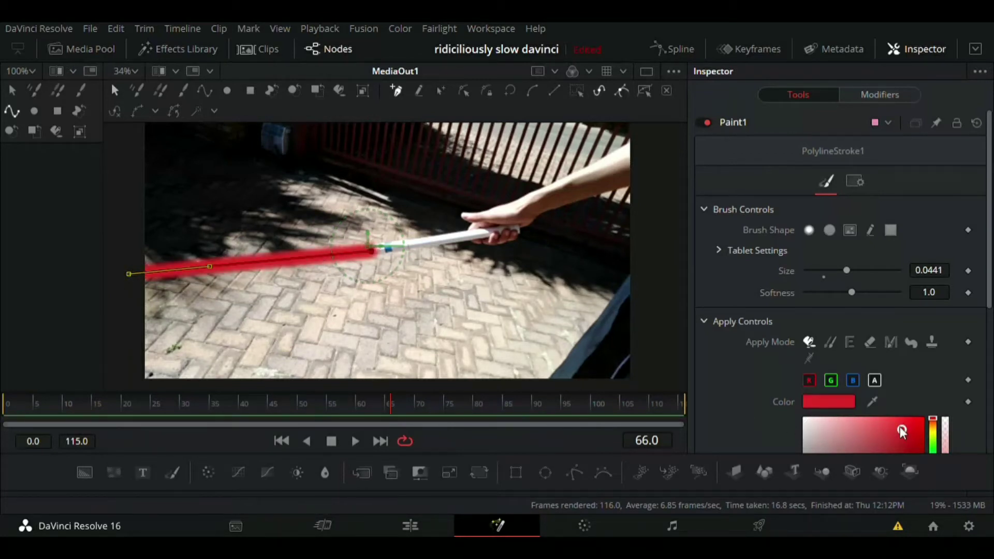
left_click_drag(902, 431, 804, 420)
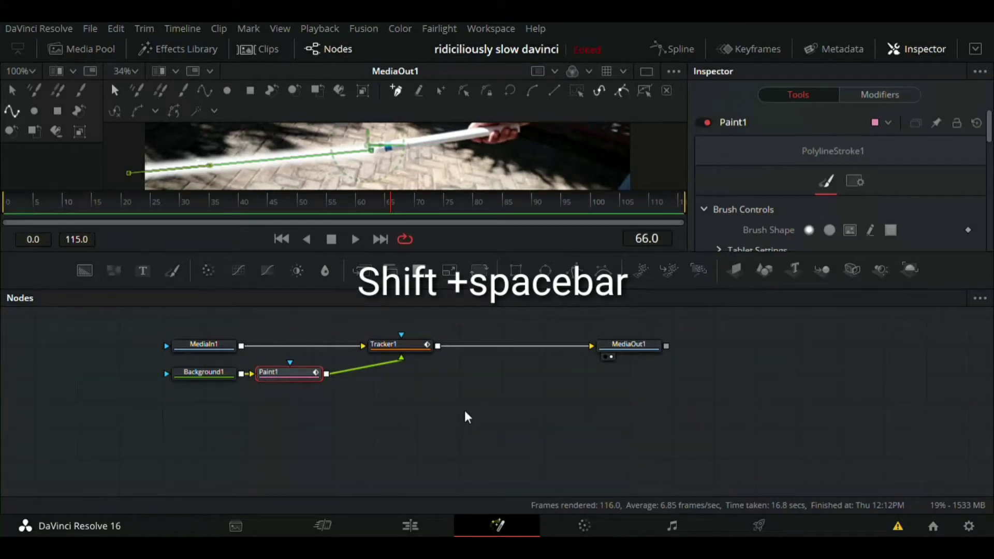
Step: Add a SoftGlow1 node after Paint1 and arrange Background1, Paint1 and SoftGlow1 together
key("shift+space")
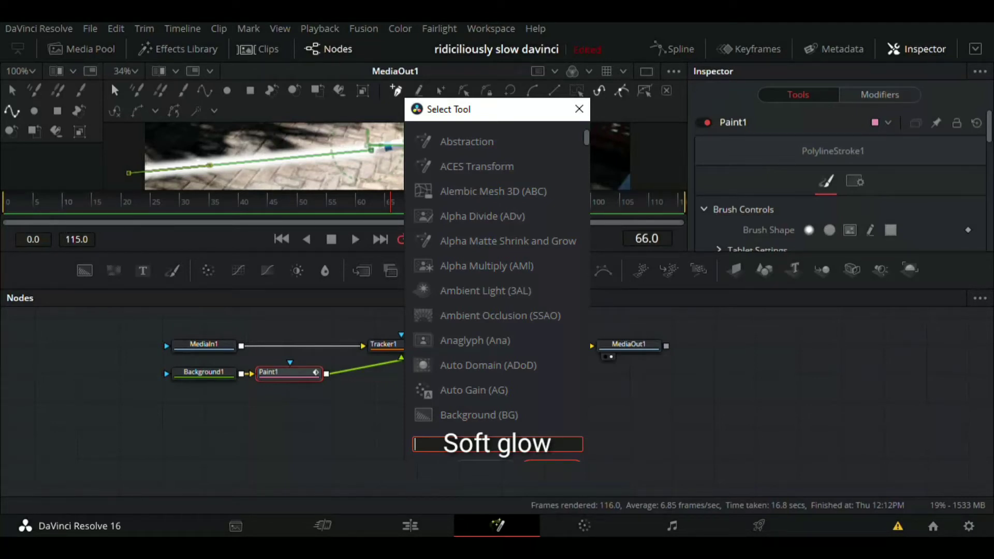
key("Escape")
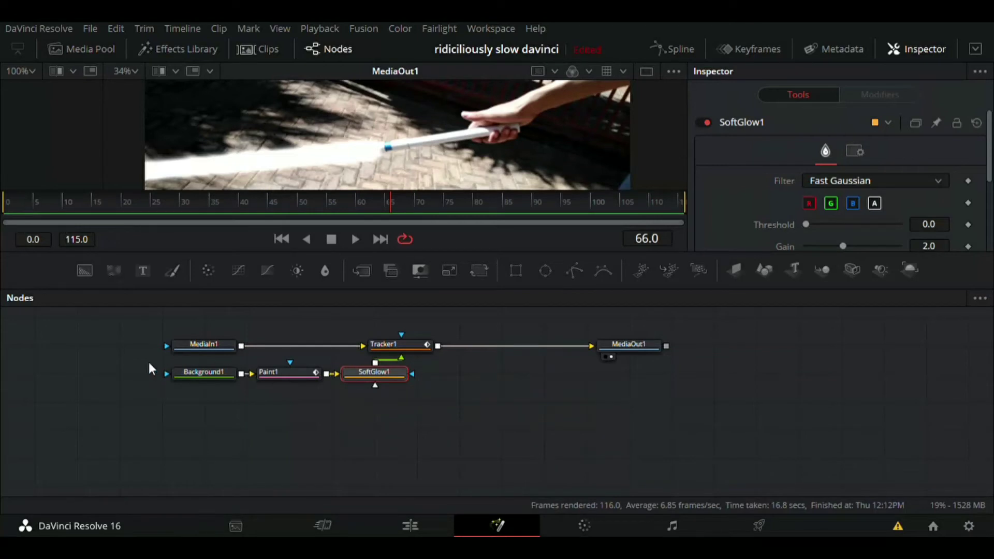
mouse_move(149, 365)
left_mouse_down()
mouse_move(375, 394)
mouse_move(365, 388)
mouse_move(365, 404)
mouse_move(365, 394)
left_mouse_up()
left_click(364, 393)
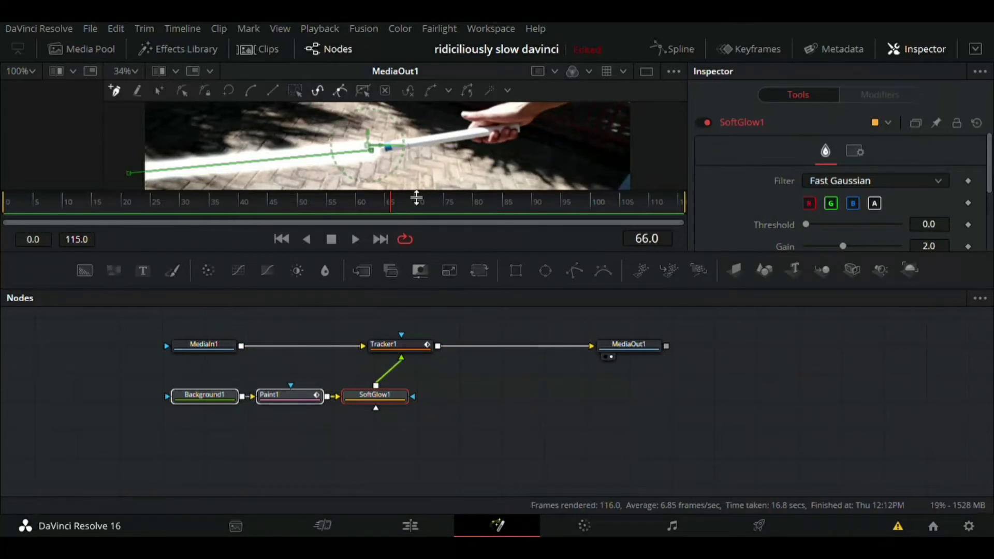
mouse_move(416, 197)
left_mouse_down()
mouse_move(417, 255)
mouse_move(417, 210)
left_mouse_up()
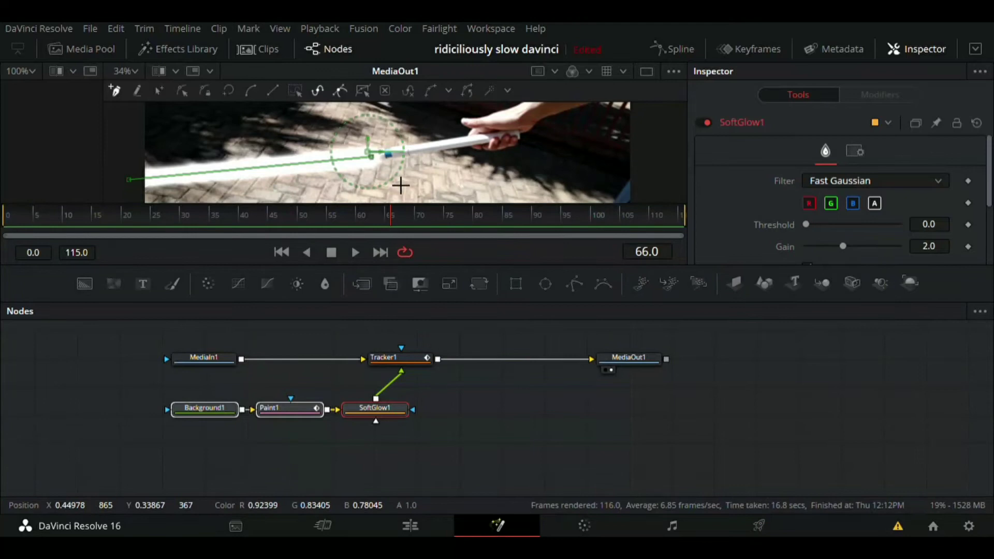
Step: Turn off the glow's green channel, leaving R, B and A on for a magenta glow
left_click(831, 203)
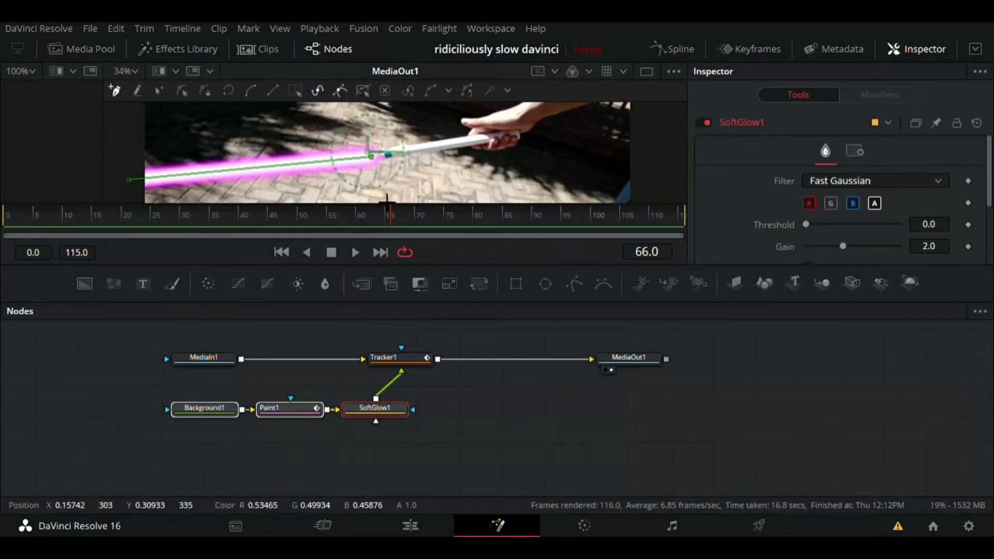
left_click(852, 203)
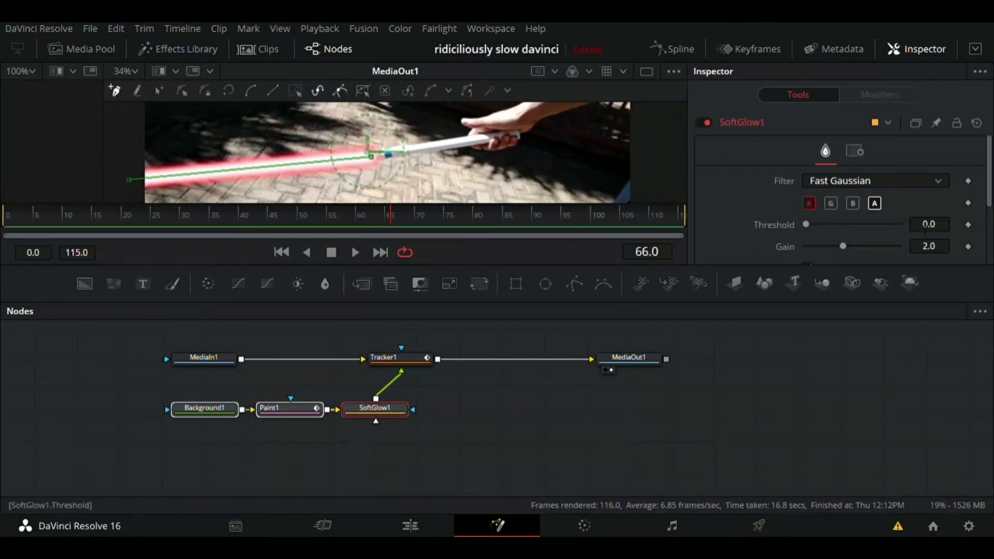
left_click(832, 203)
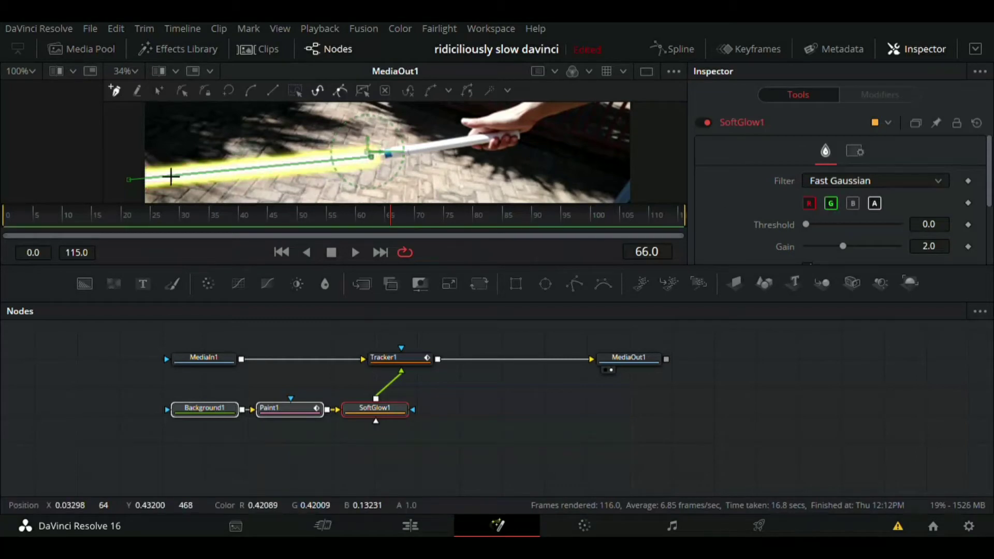
left_click(812, 203)
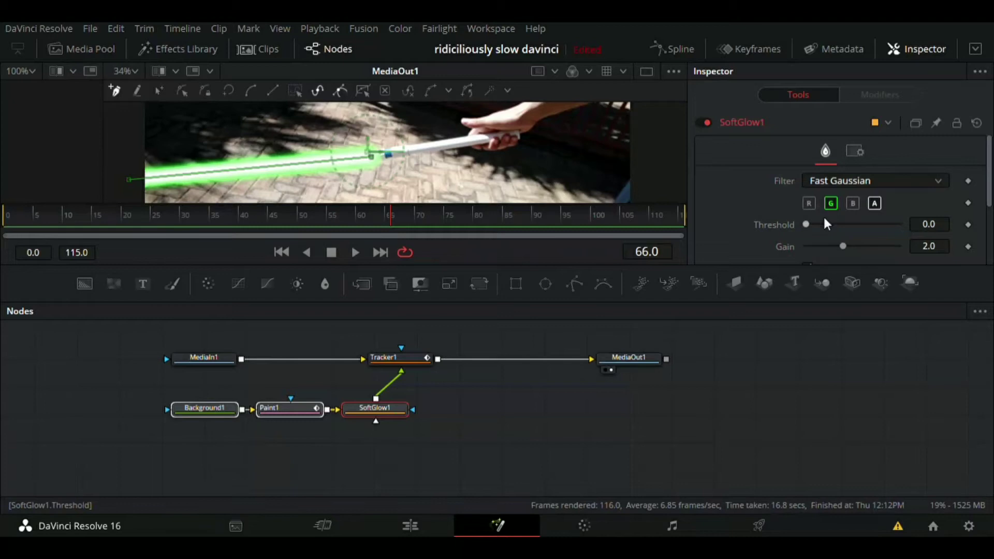
left_click(810, 203)
left_click(852, 203)
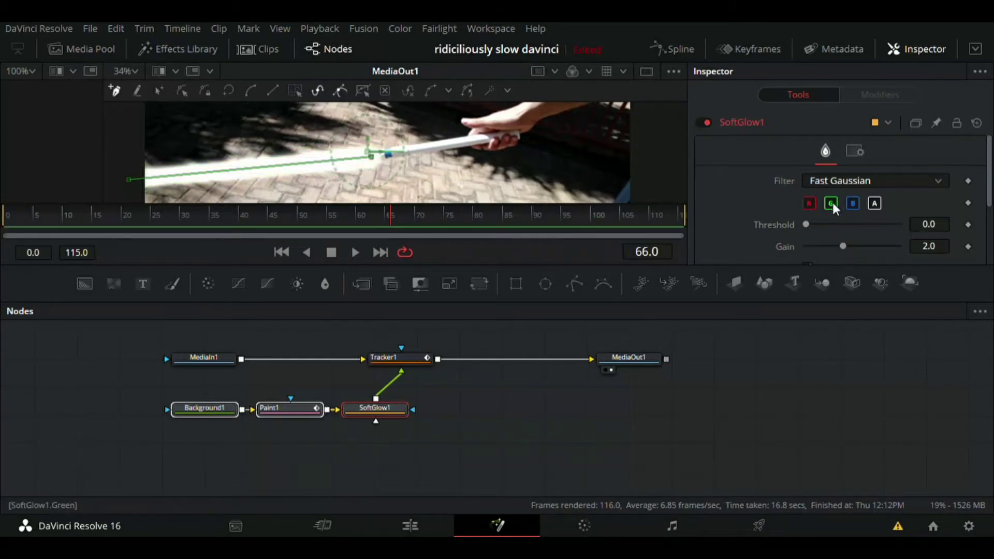
left_click(831, 203)
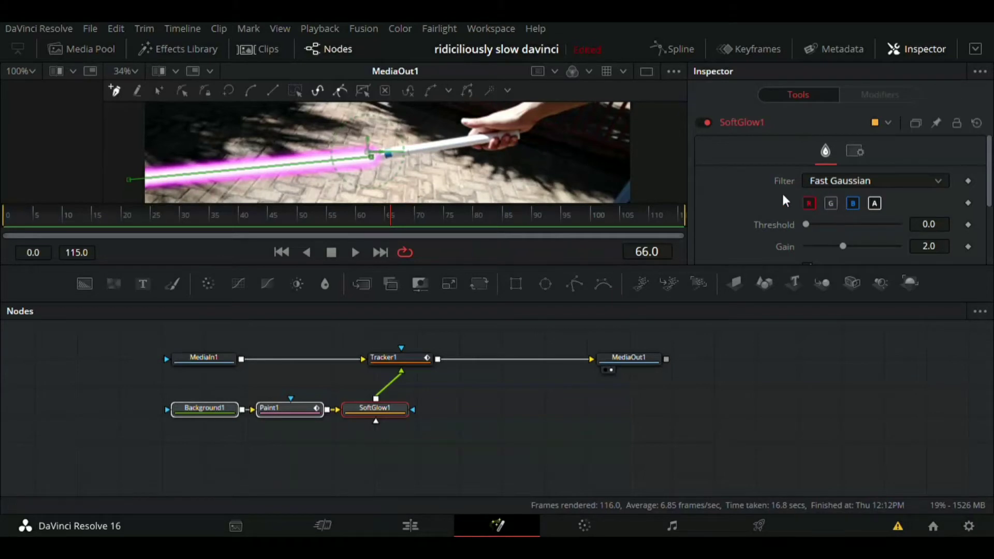
left_click_drag(437, 211, 449, 274)
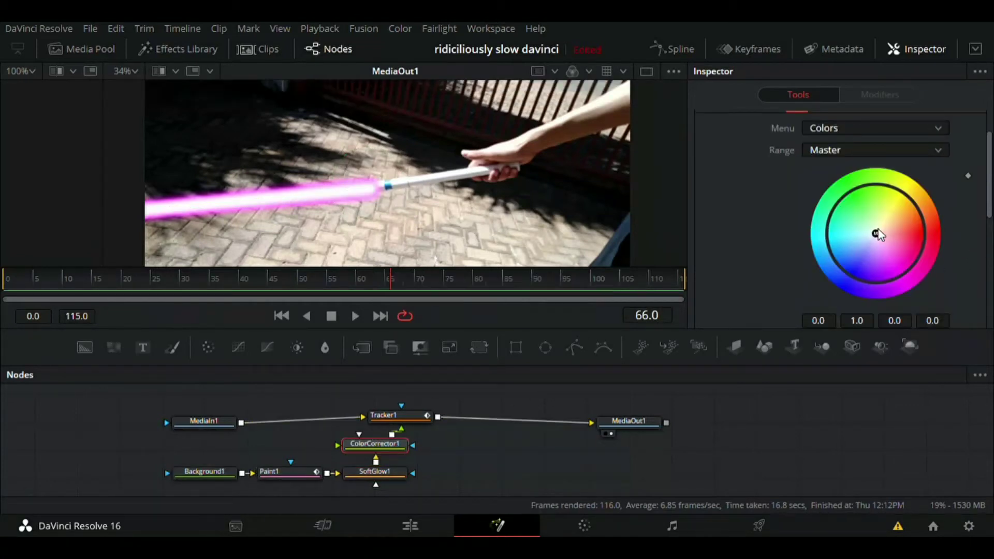
left_click_drag(877, 232, 913, 252)
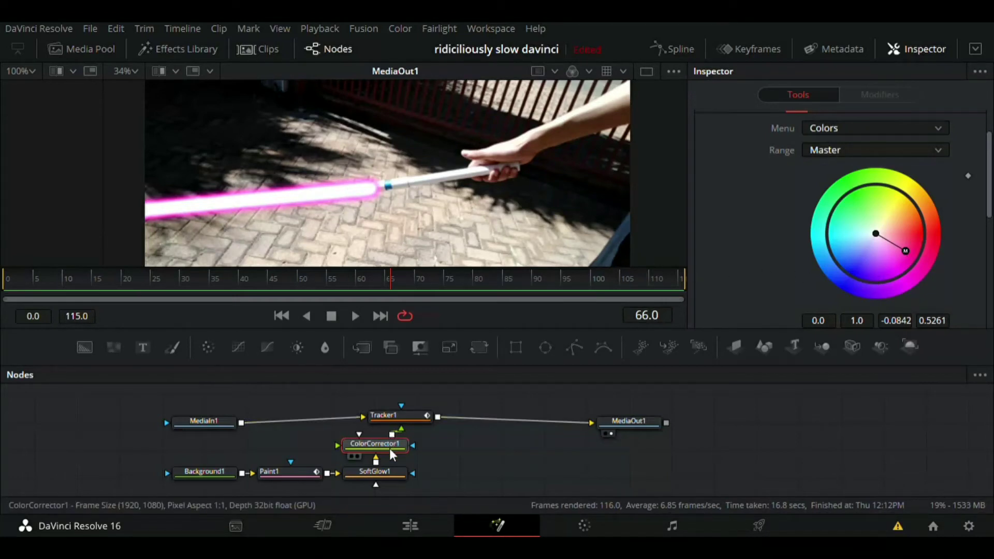
key("Delete")
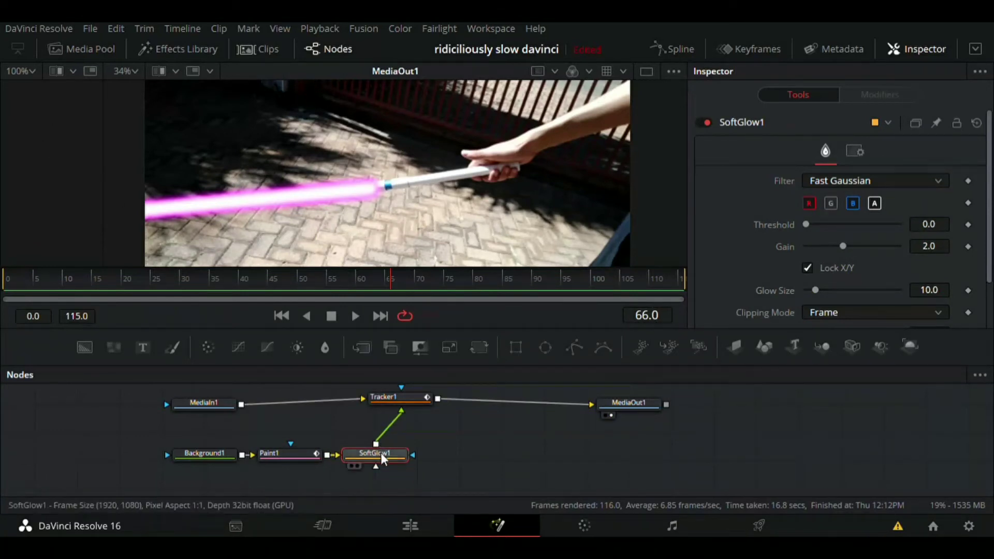
Step: Restore ColorCorrector1, lower the blade's far endpoint, and thin the brush to 0.0331
key("ctrl+z")
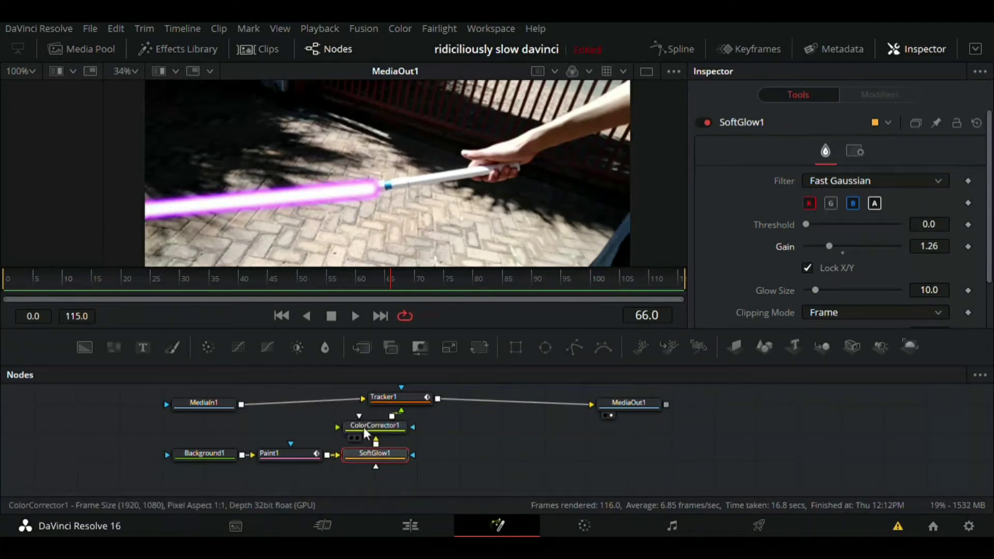
left_click(293, 456)
left_click(402, 263)
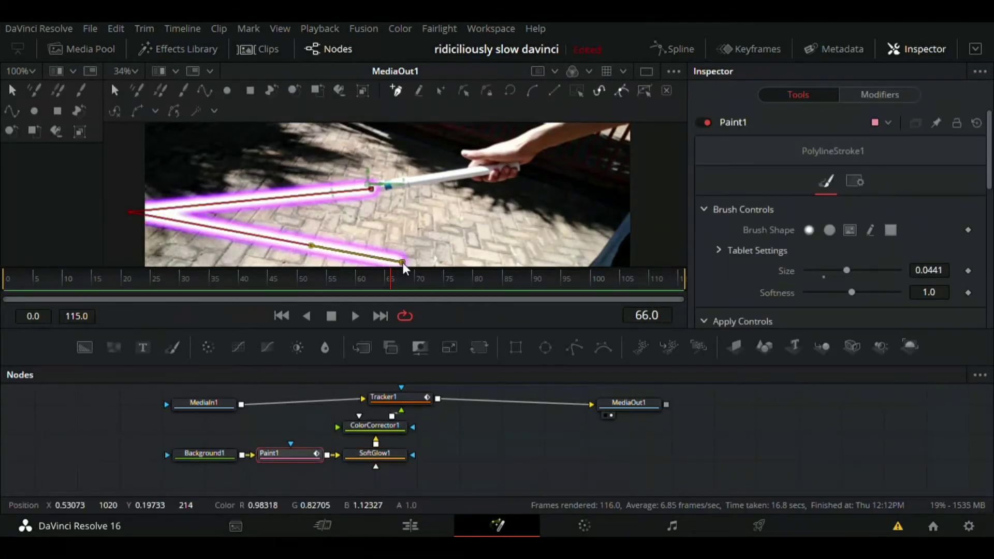
key("ctrl+z")
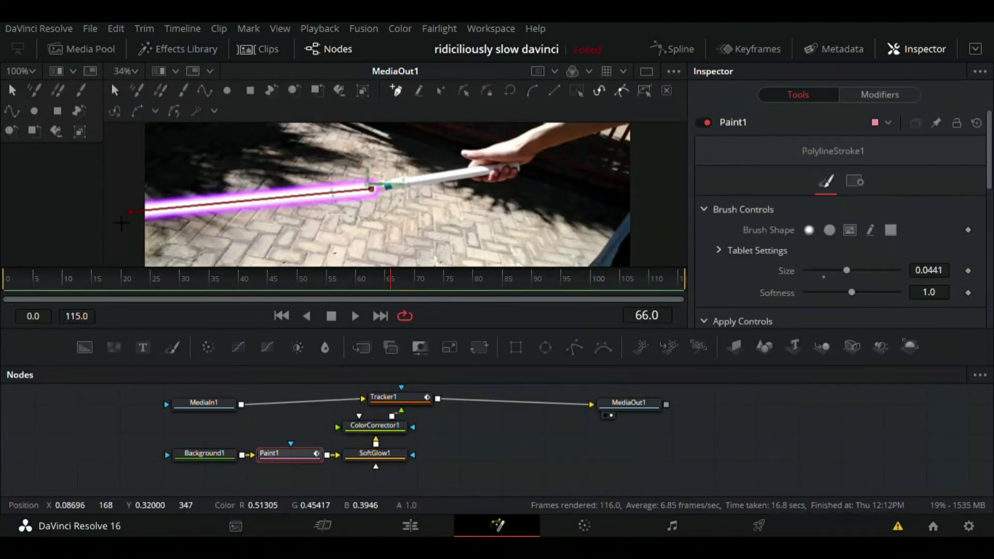
left_click_drag(439, 278, 441, 337)
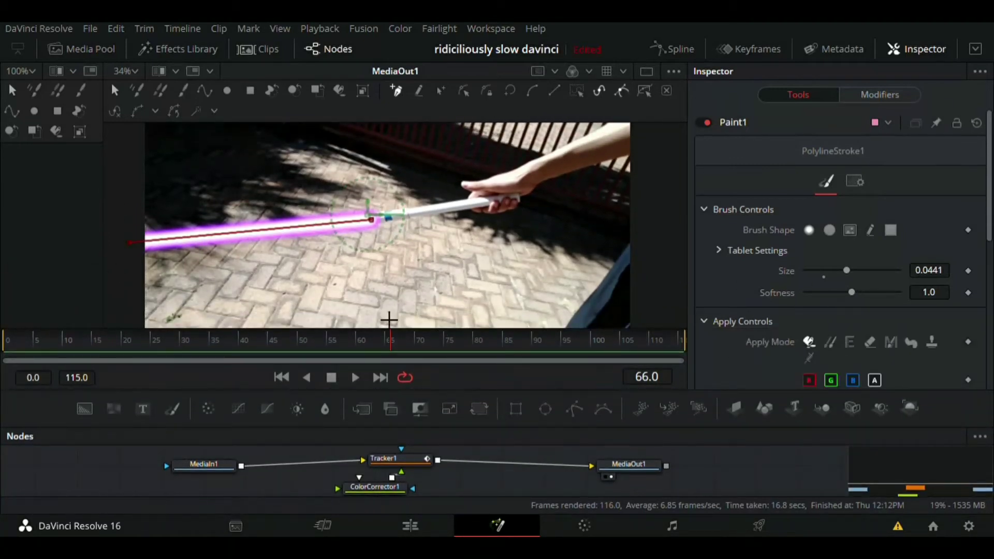
left_click_drag(126, 244, 128, 250)
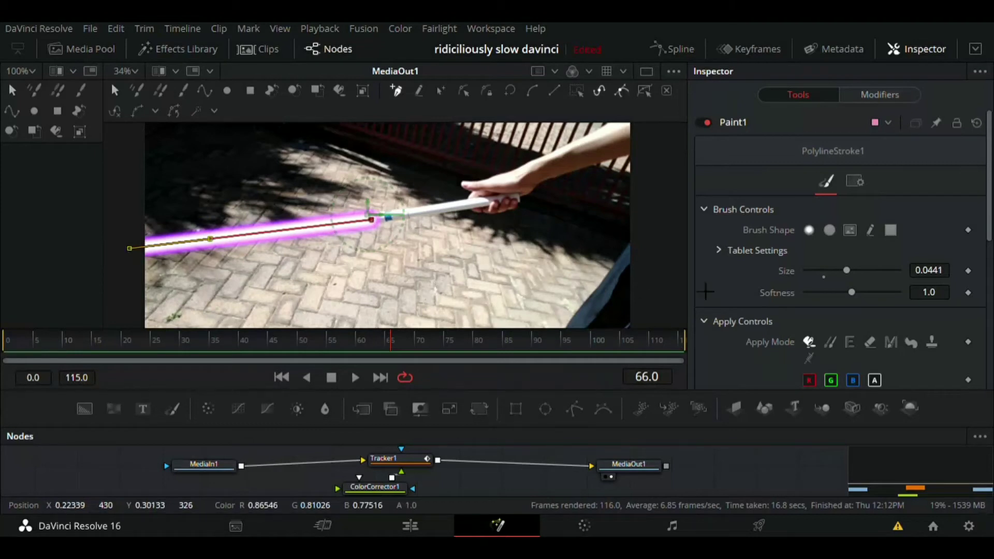
left_click_drag(846, 274, 833, 274)
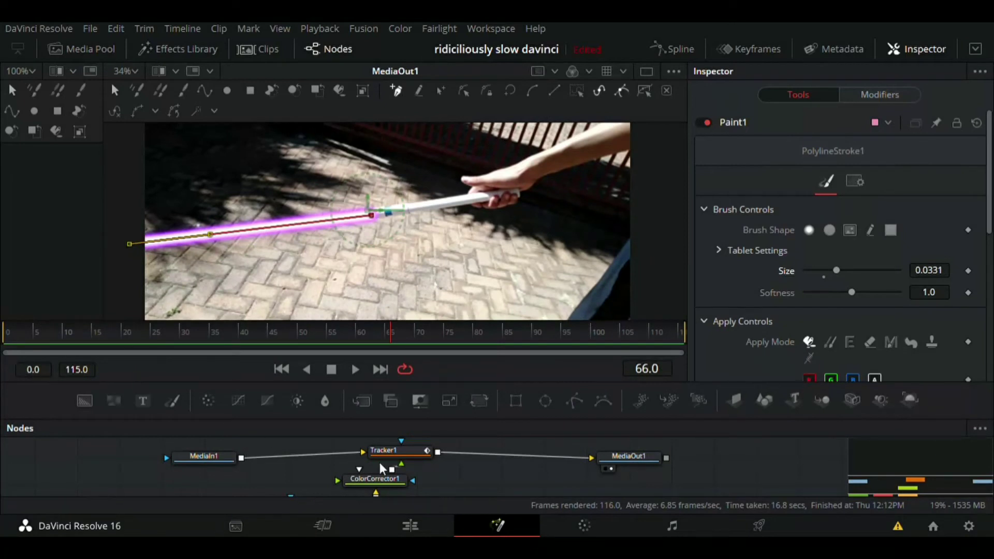
Step: Play back MediaOut1 from around frame 67 to confirm the blade follows the stick
left_click(624, 459)
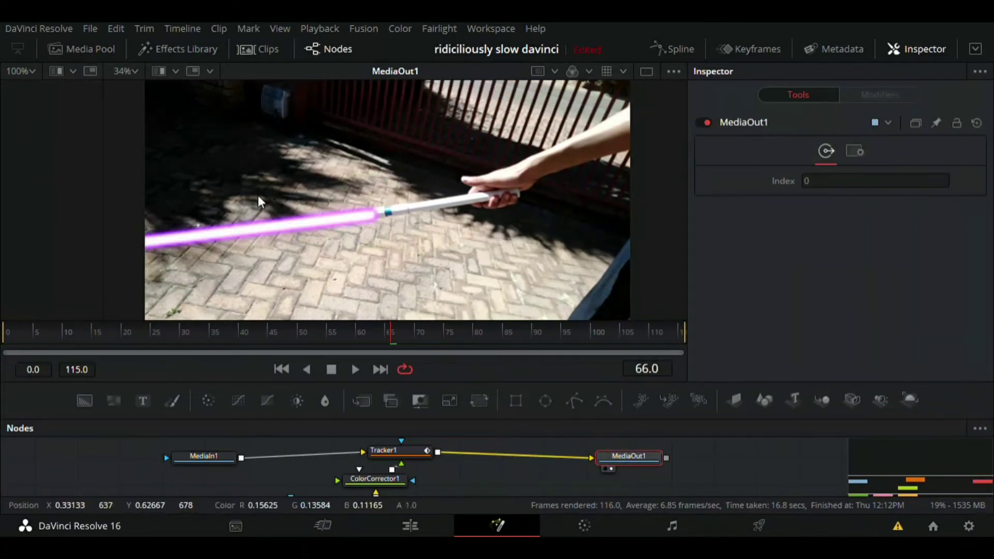
key("space")
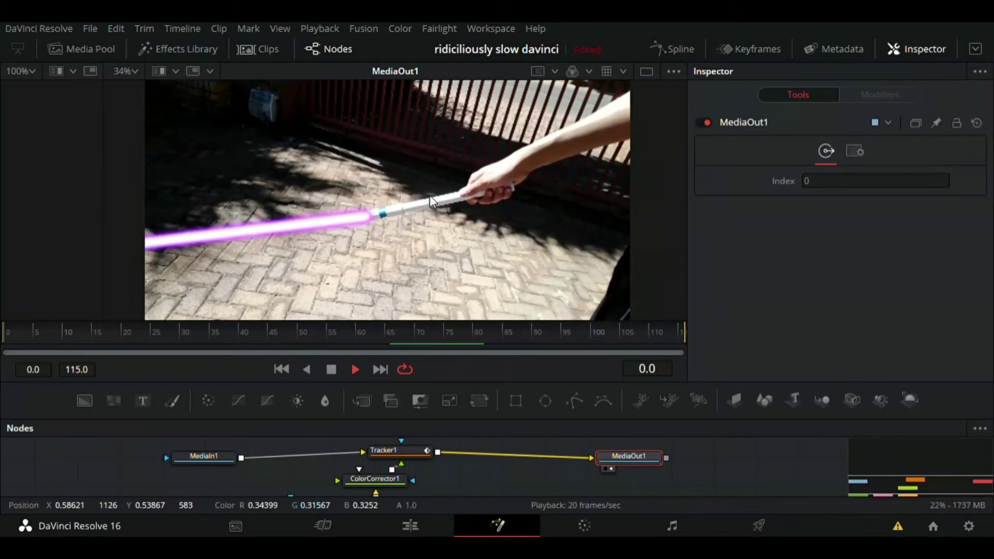
key("space")
left_click(398, 334)
key("space")
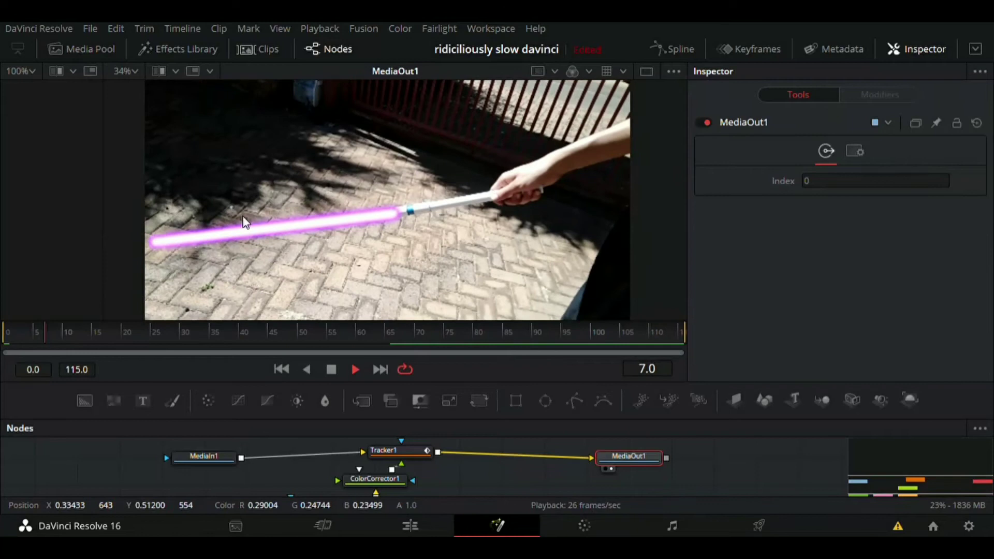
key("space")
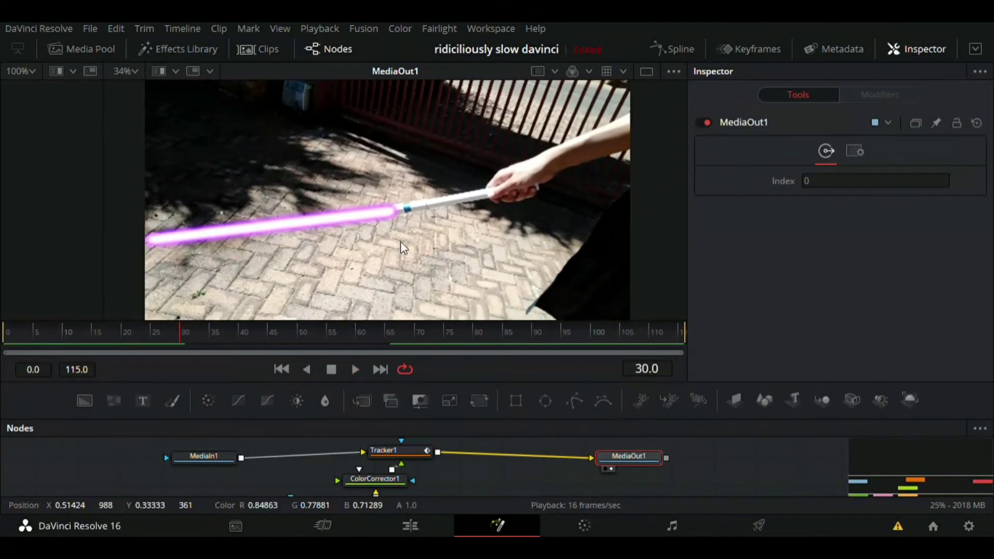
left_click_drag(414, 326, 417, 262)
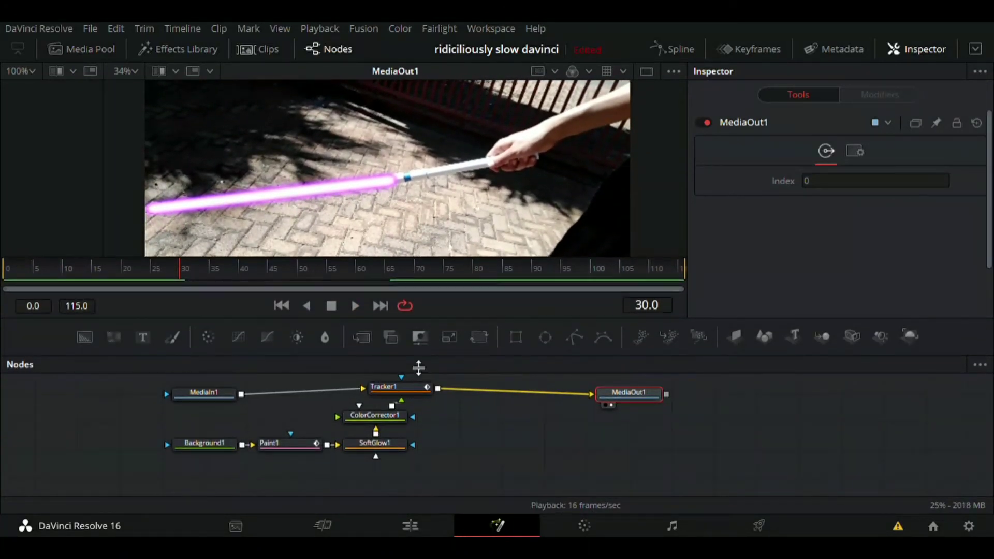
Step: Add a Rectangle mask to Paint1, stretch it to width 1.114693 over the blade, and scrub back to frame 69
left_click(296, 444)
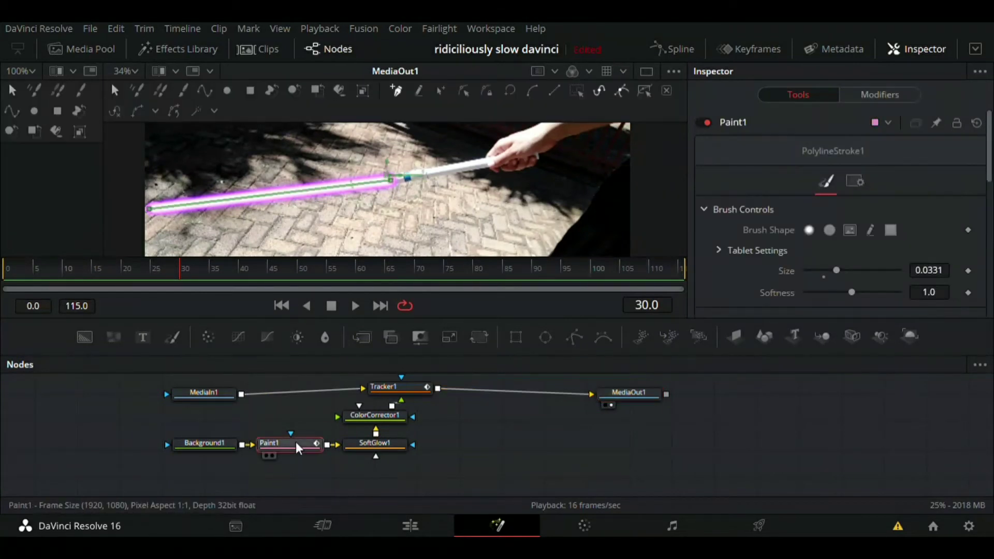
left_click(519, 342)
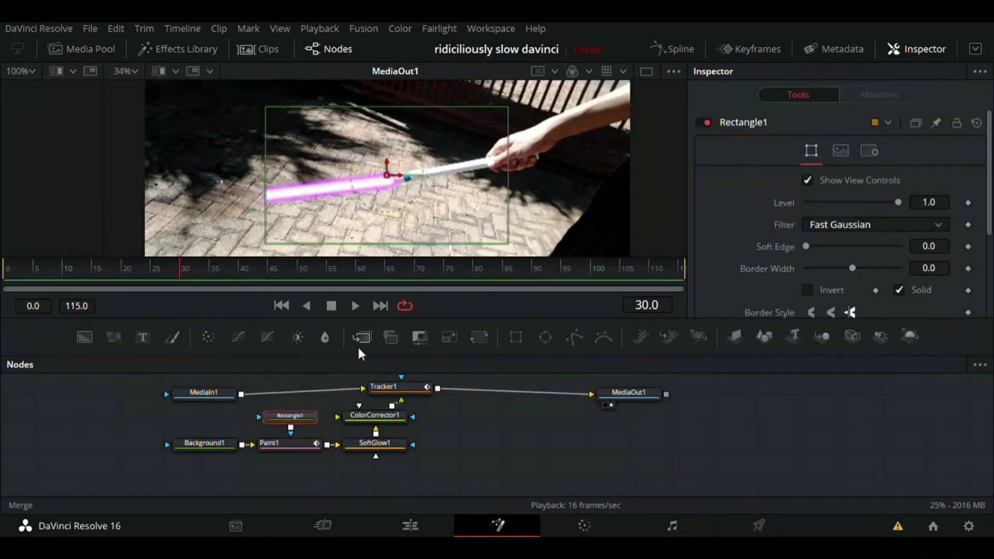
left_click_drag(265, 190, 116, 191)
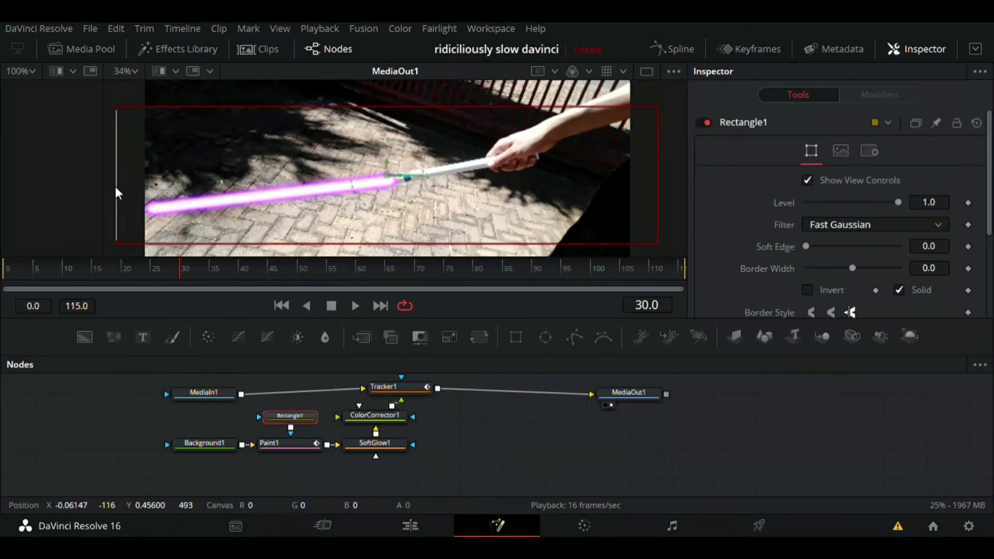
left_click_drag(307, 259, 310, 352)
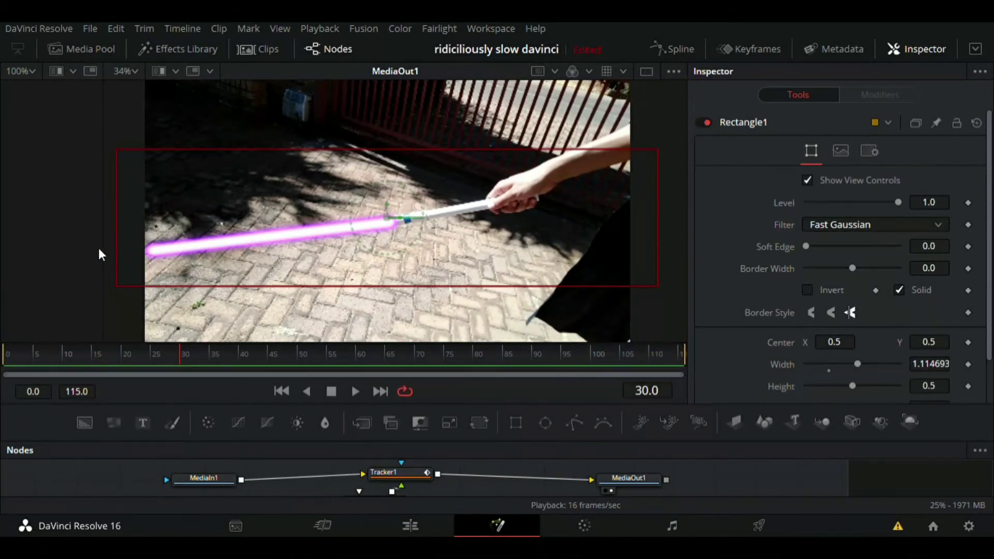
left_click(498, 359)
left_click_drag(499, 356, 414, 358)
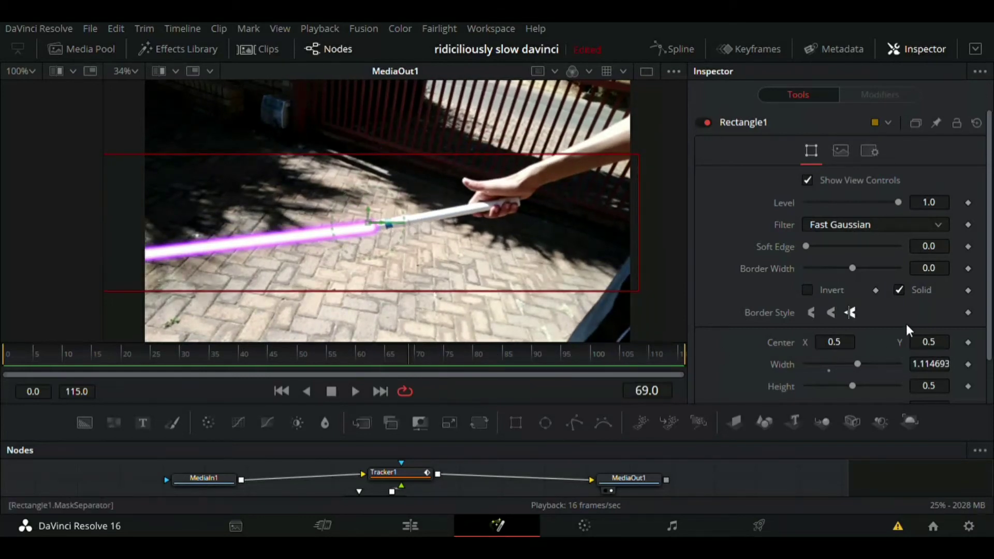
Step: Keyframe Rectangle1's width, shift its centre to 0.528485 × 0.486666, and narrow it to hide the blade
scroll(776, 358, "down", 2)
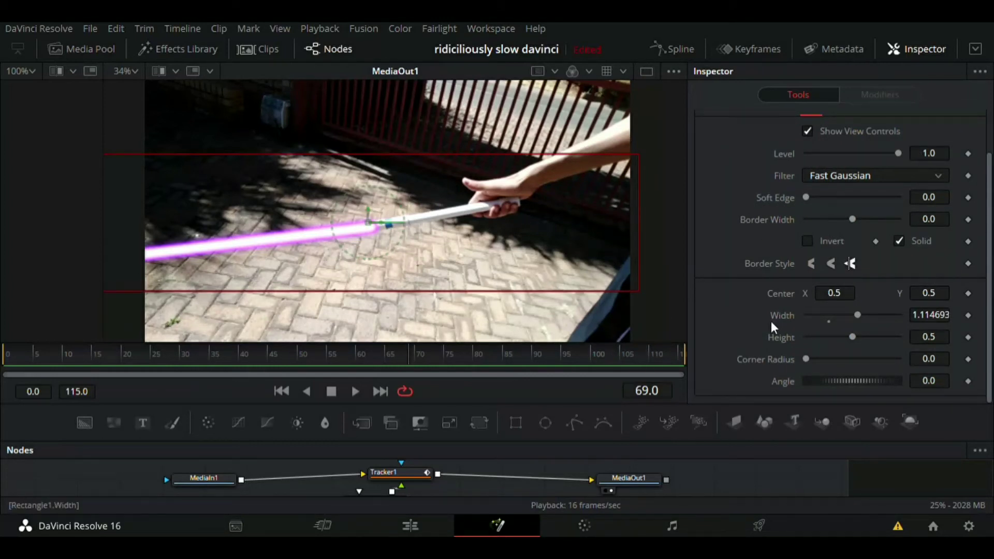
left_click(968, 315)
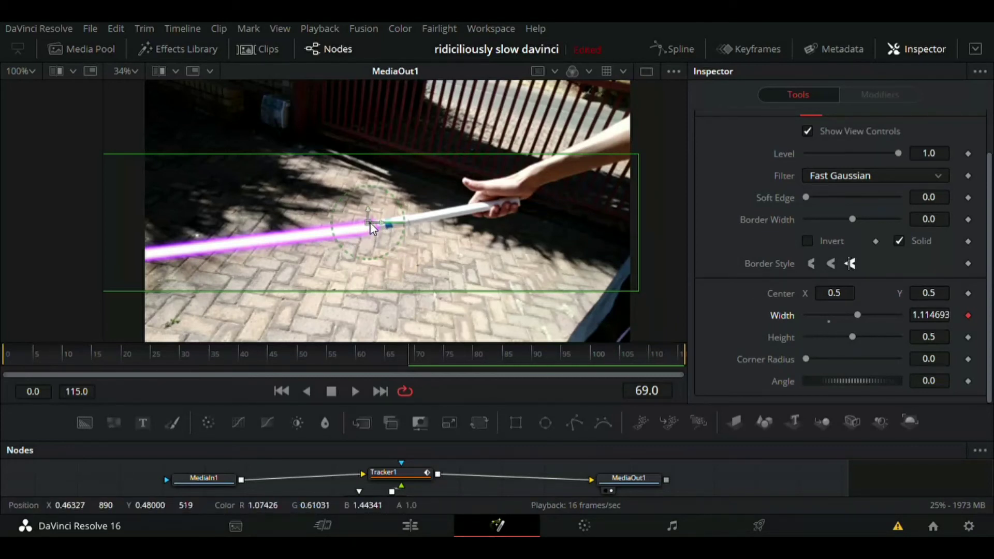
left_click_drag(370, 223, 384, 226)
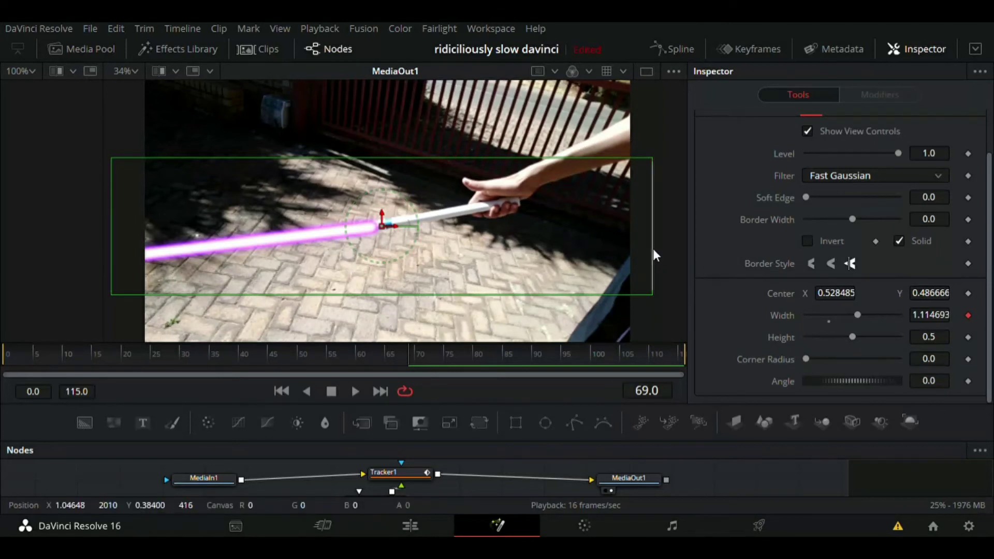
left_click_drag(654, 249, 385, 247)
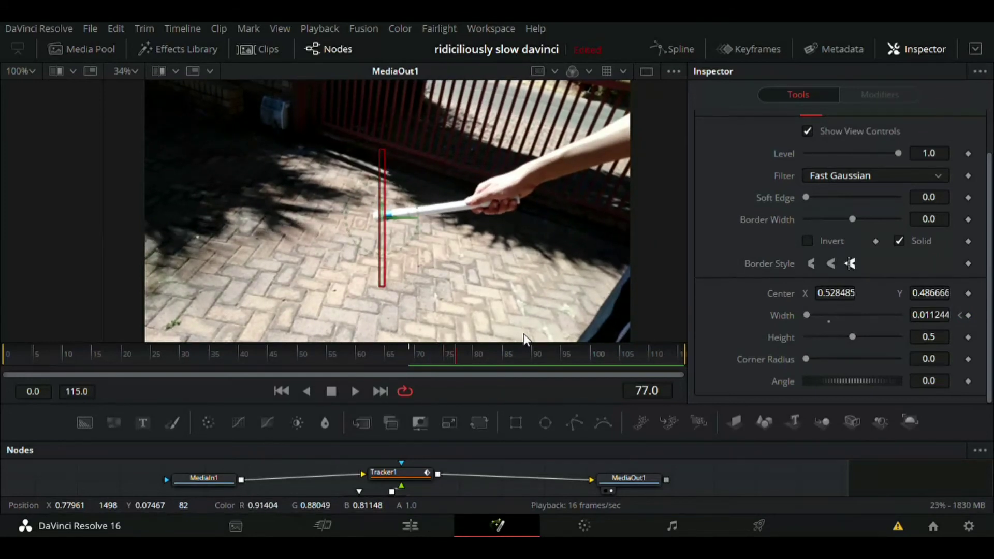
Step: Step back one frame and widen the mask to 1.033733 to reveal the blade again
key("Left")
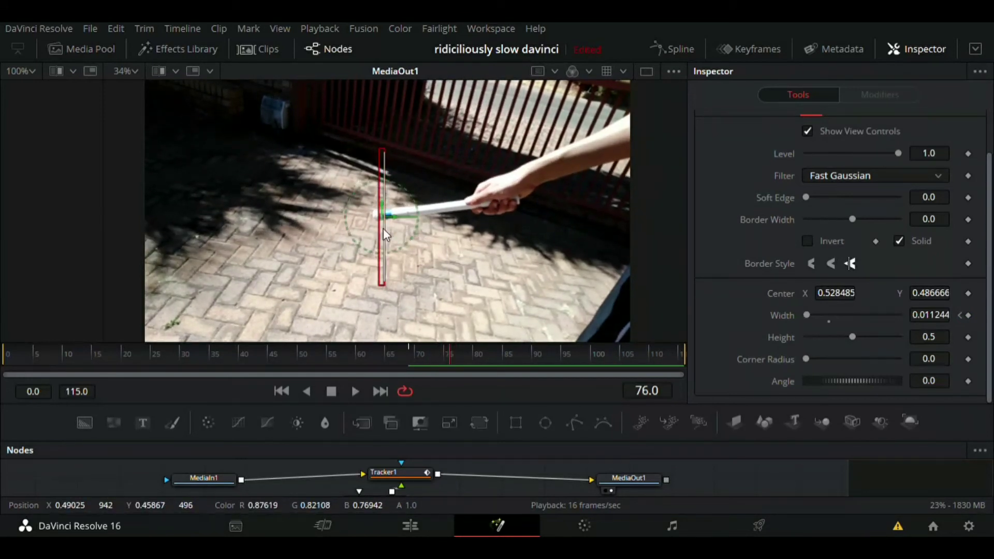
left_click_drag(382, 229, 630, 231)
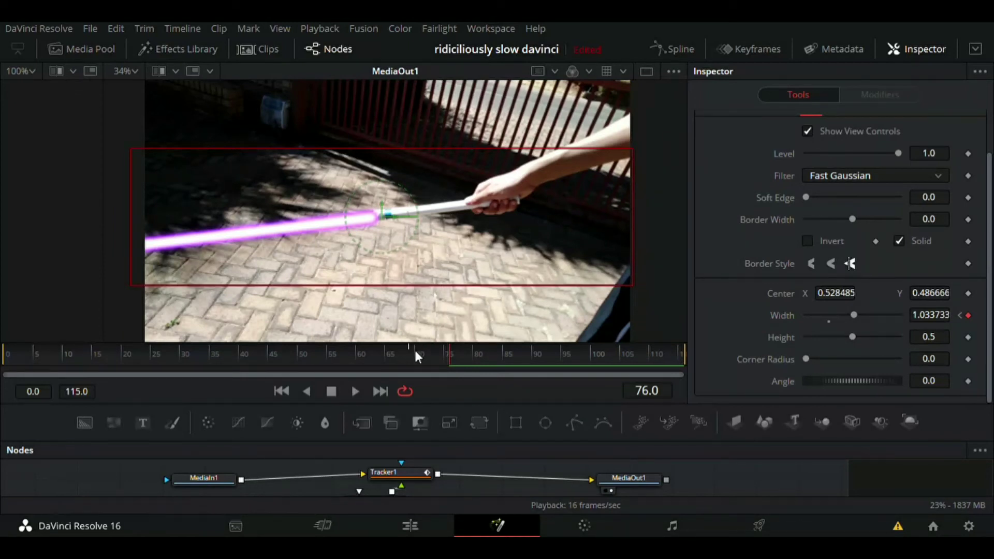
left_click_drag(433, 352, 438, 323)
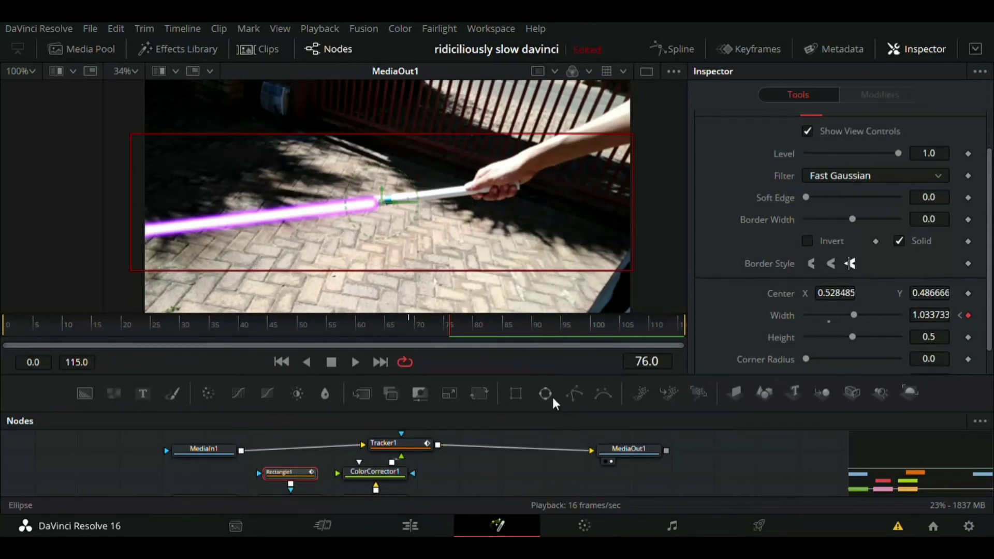
Step: Add a Polygon1 mask, zoom in on the hilt, and place three points around the blade's base
left_click(576, 394)
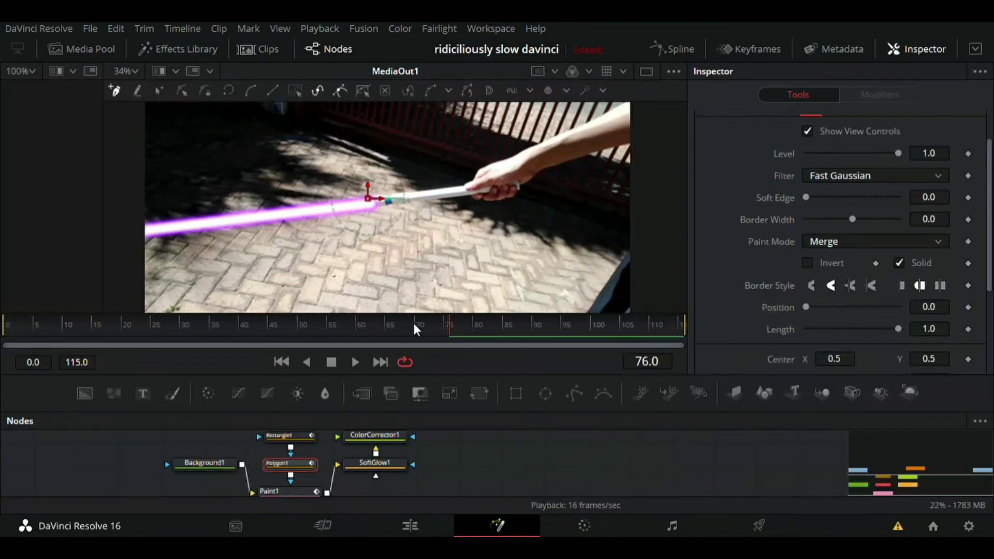
left_click_drag(392, 321, 394, 364)
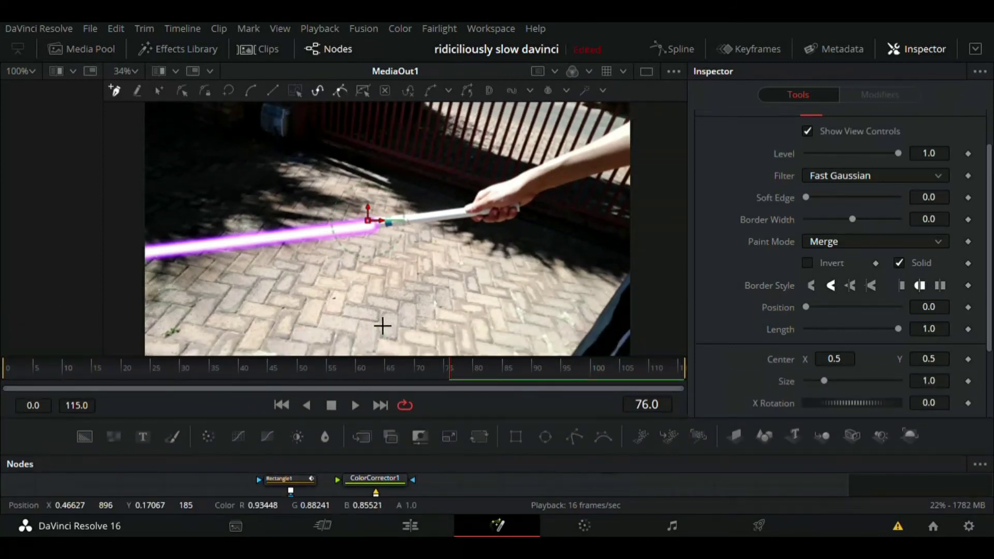
scroll(382, 325, "up", 5)
scroll(390, 202, "up", 5)
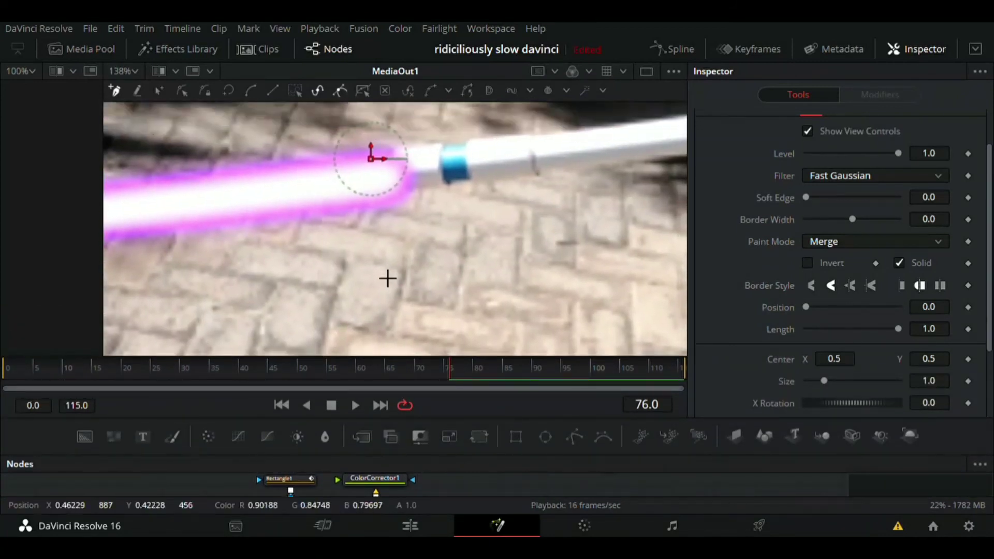
left_click(392, 175)
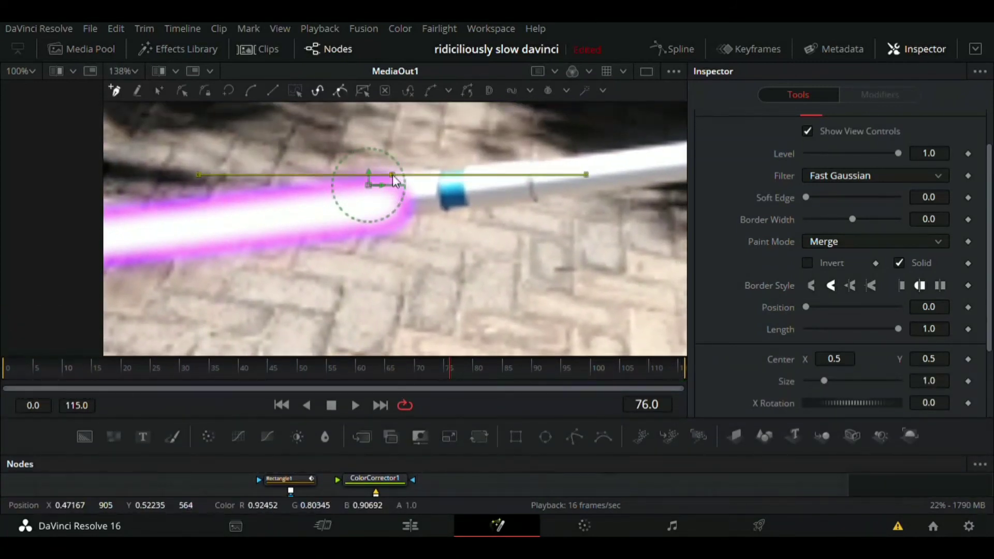
left_click(400, 215)
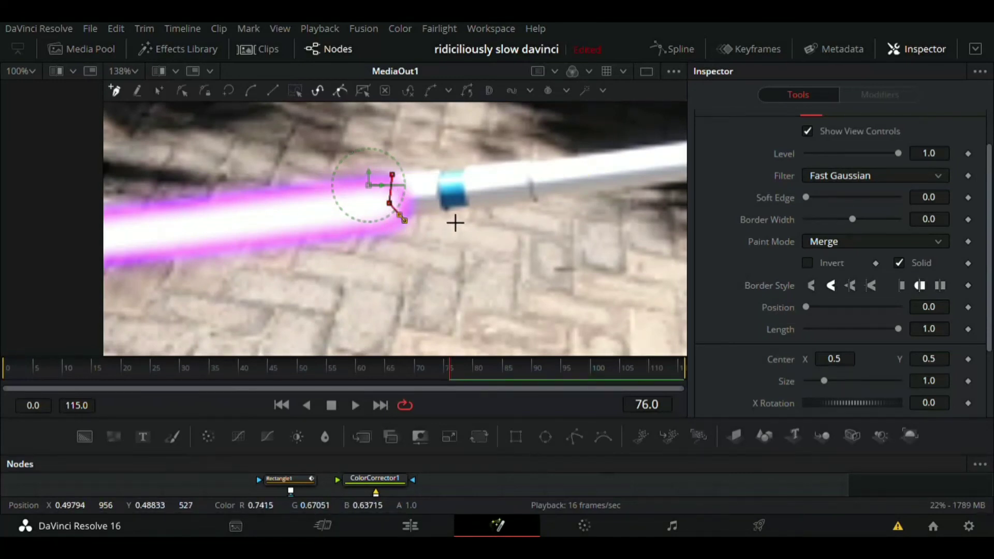
left_click(444, 212)
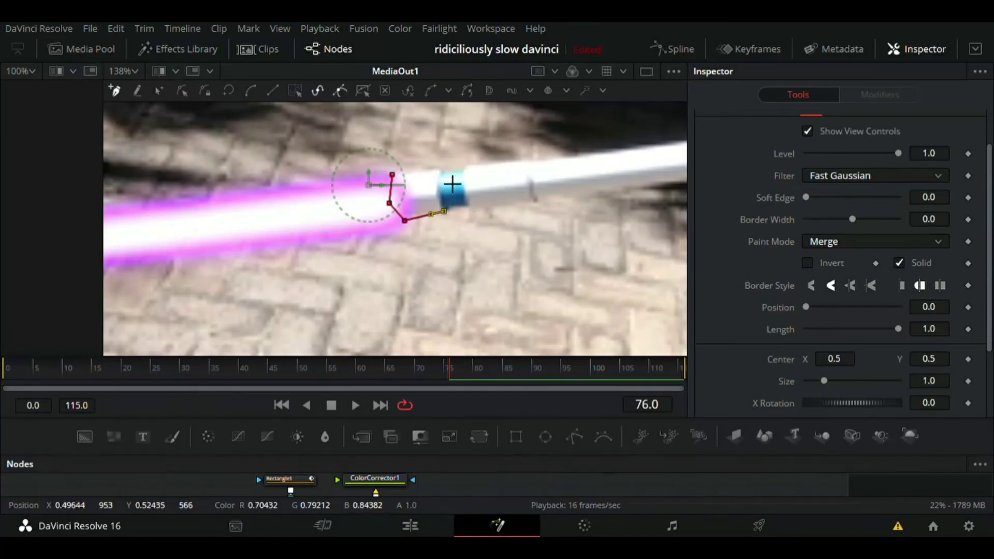